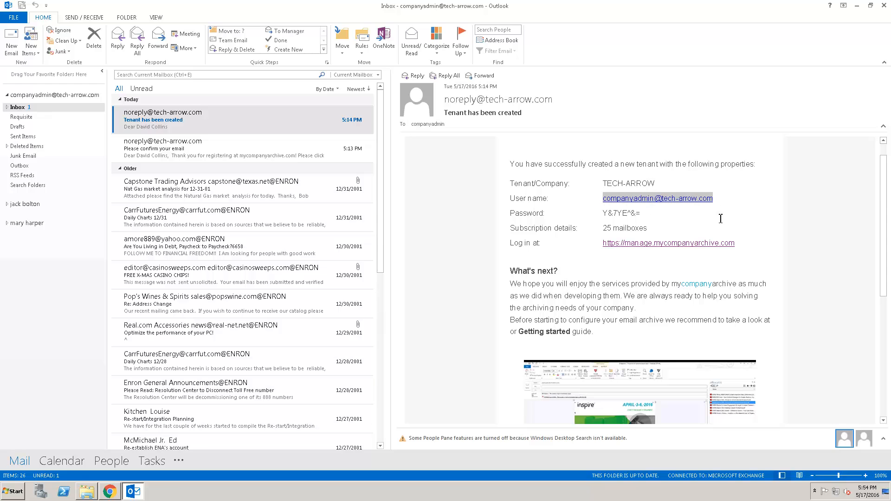
# Paste the tenant admin's address from the welcome email as the login user name.
pyautogui.click(110, 491)
pyautogui.click(758, 141)
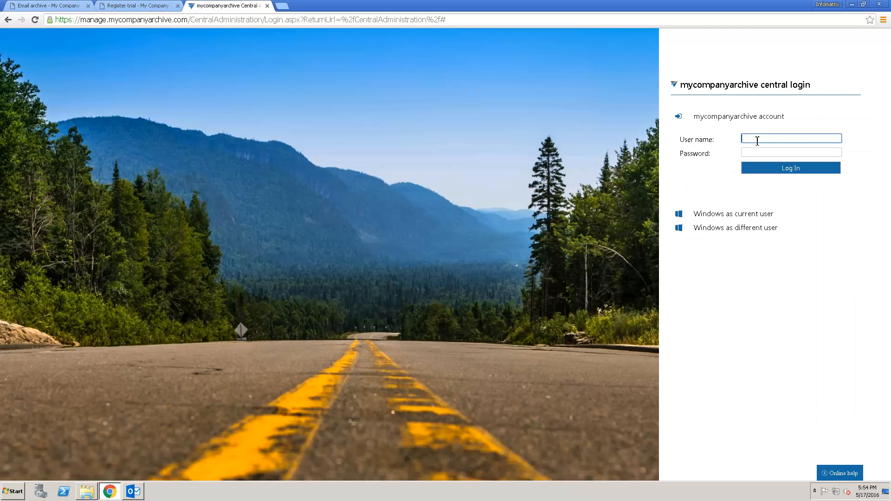
pyautogui.hotkey('ctrl', 'v')
# Copy the tenant password from the welcome email, paste it as the login password, and log in.
pyautogui.click(133, 491)
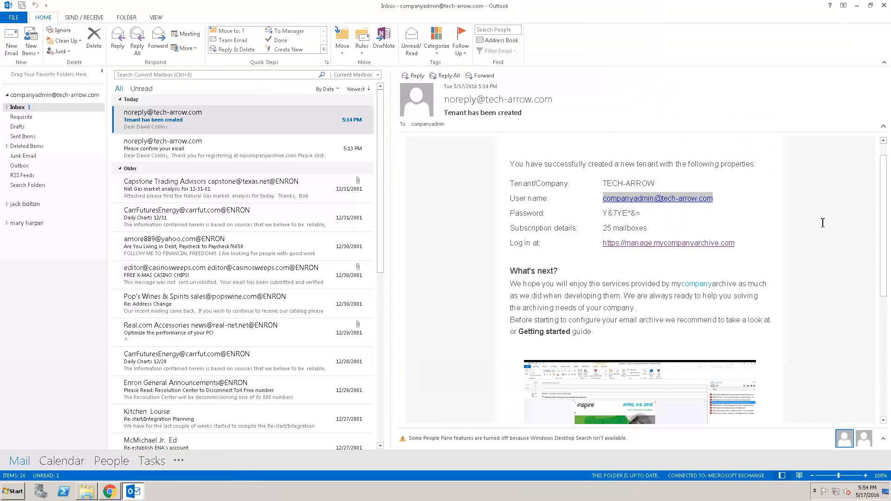
pyautogui.click(578, 214)
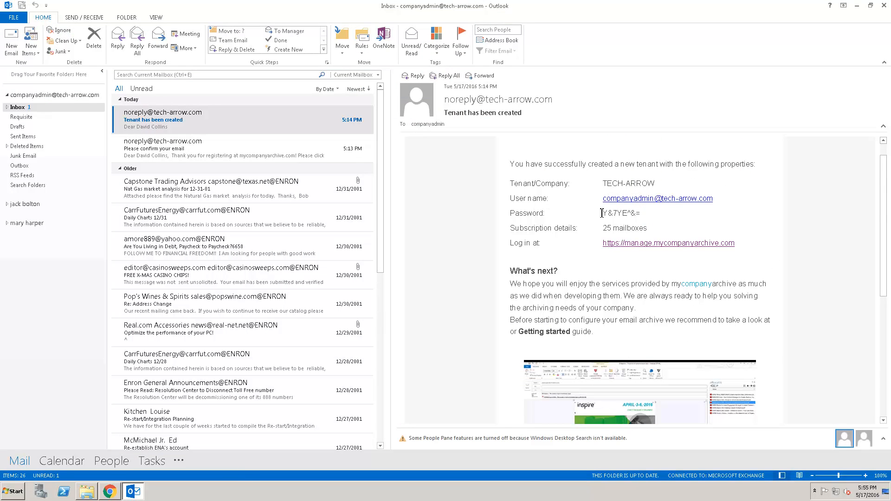
pyautogui.moveTo(603, 213); pyautogui.dragTo(644, 215)
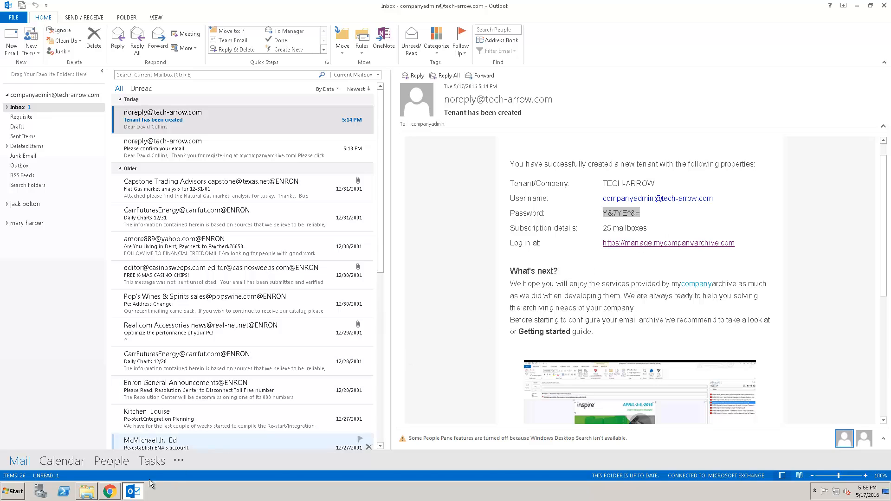
pyautogui.click(110, 492)
pyautogui.click(754, 152)
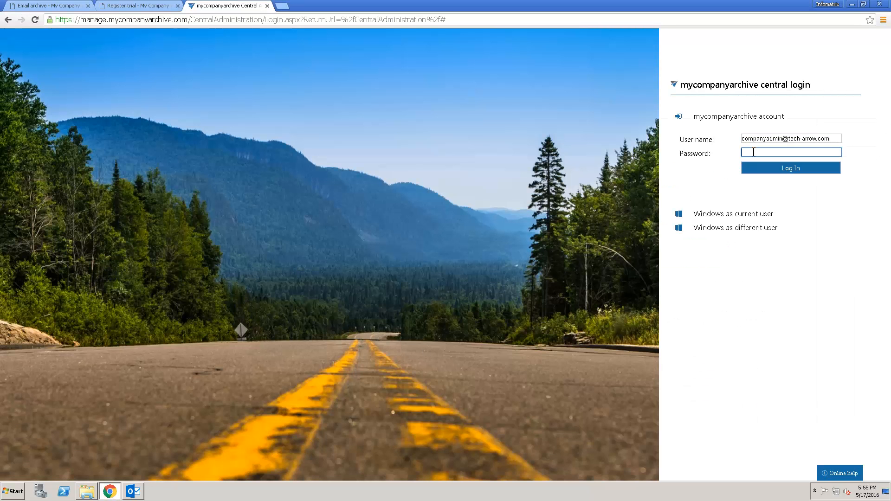
pyautogui.hotkey('ctrl', 'v')
pyautogui.click(794, 170)
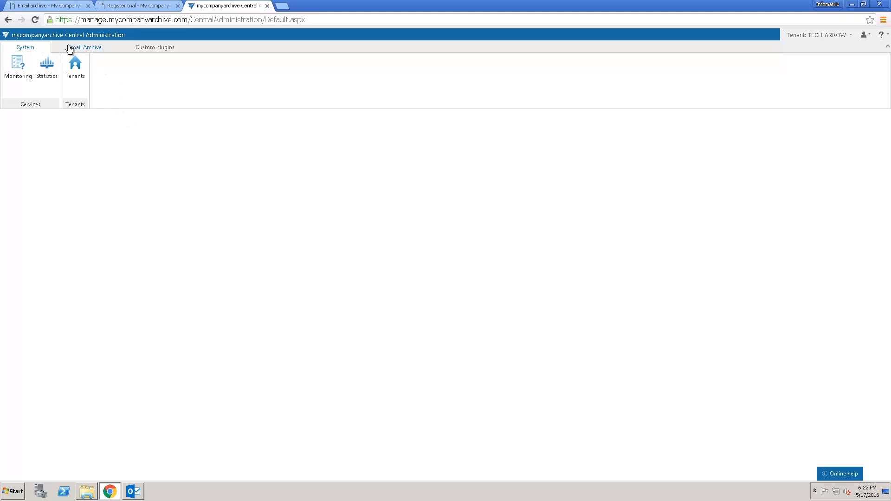
# Go to the Email Archive tab and its System settings page.
pyautogui.click(88, 52)
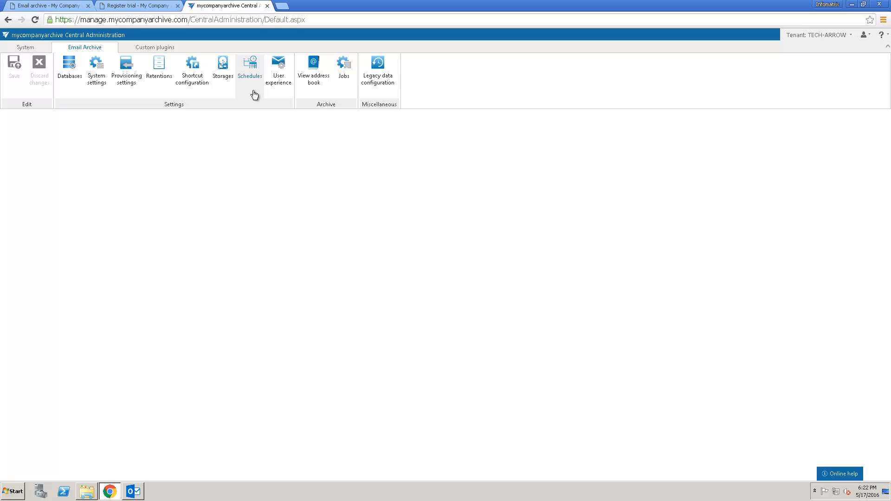
pyautogui.click(100, 89)
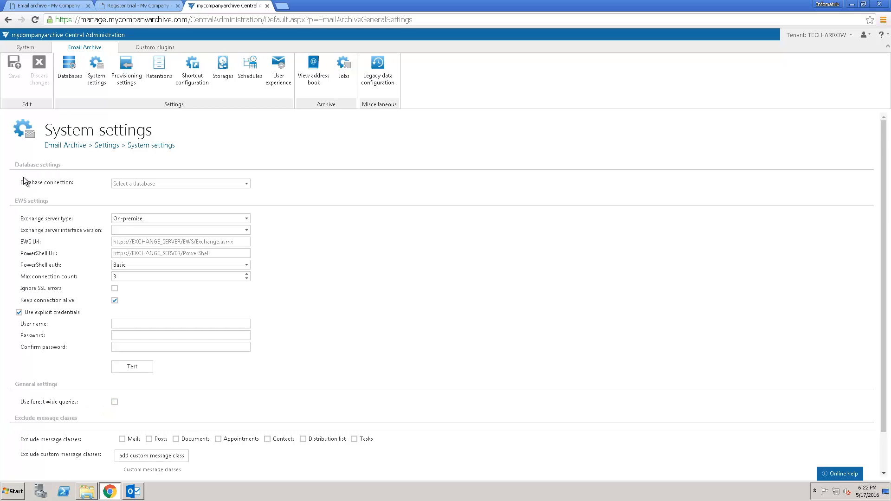
# Set the database connection to Default DB and the Exchange server type to Exchange Online (O365).
pyautogui.click(246, 184)
pyautogui.click(171, 196)
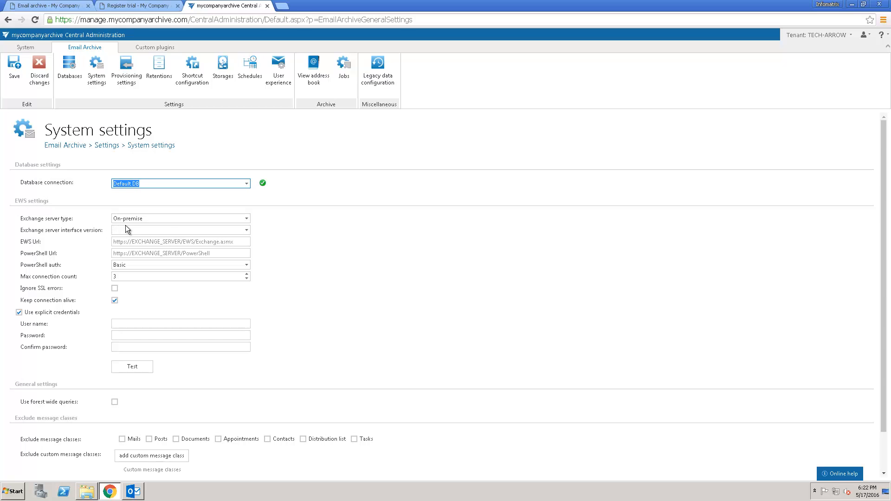
pyautogui.click(248, 219)
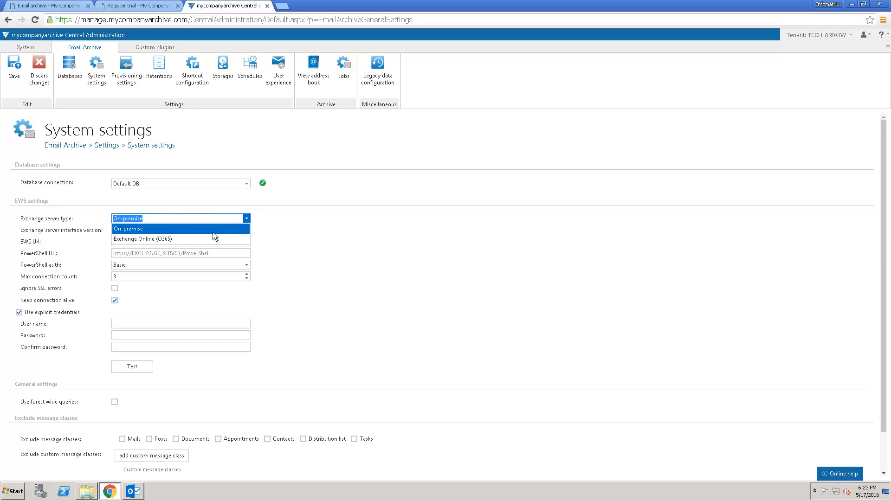
pyautogui.click(170, 240)
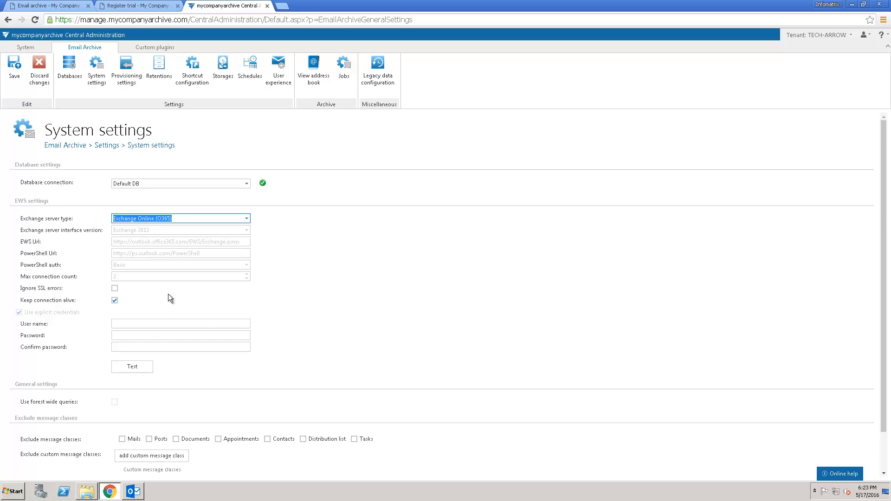
# Enter the Exchange admin account's user name and password, confirm the password, and test the connection.
pyautogui.click(168, 324)
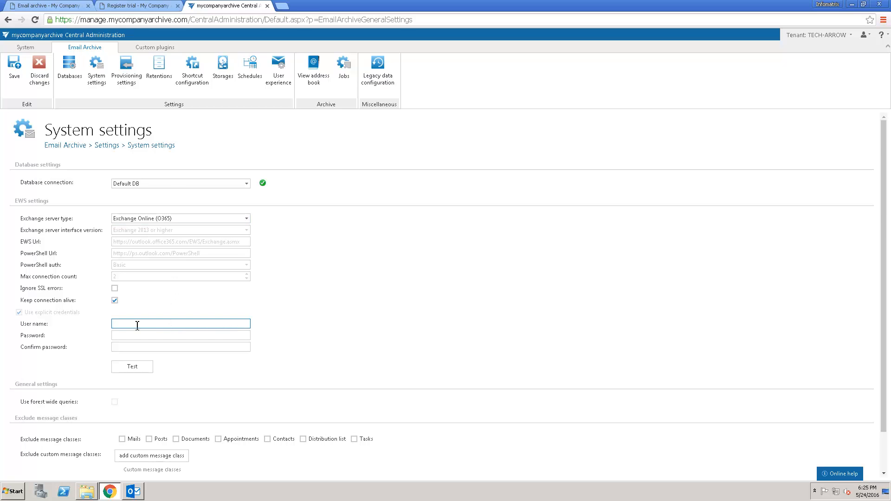
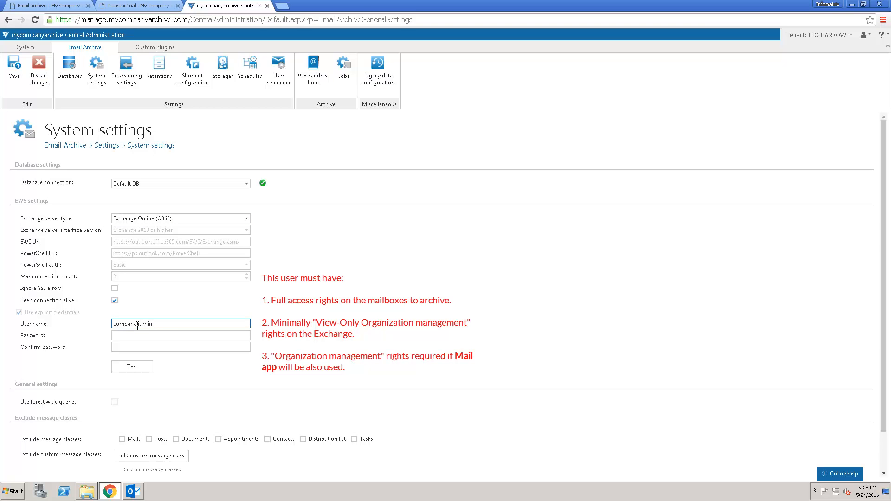
pyautogui.click(140, 336)
pyautogui.write('p')
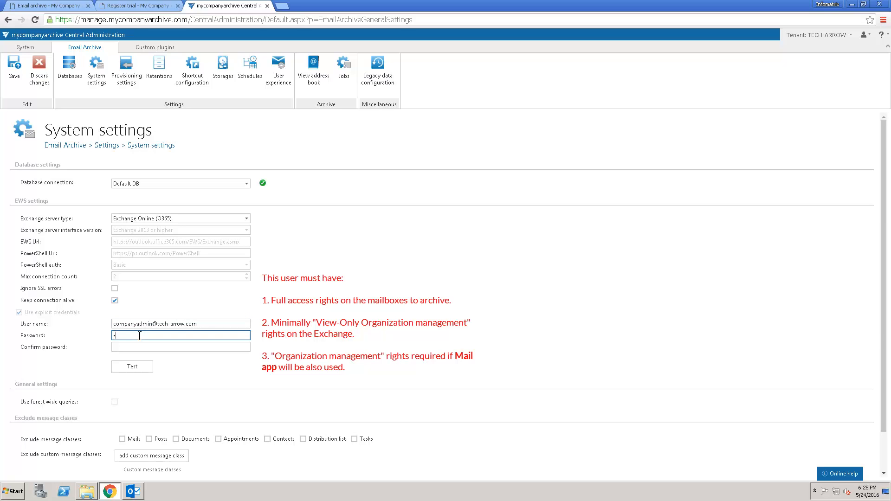
pyautogui.write('assword12')
pyautogui.click(138, 347)
pyautogui.write('Pass')
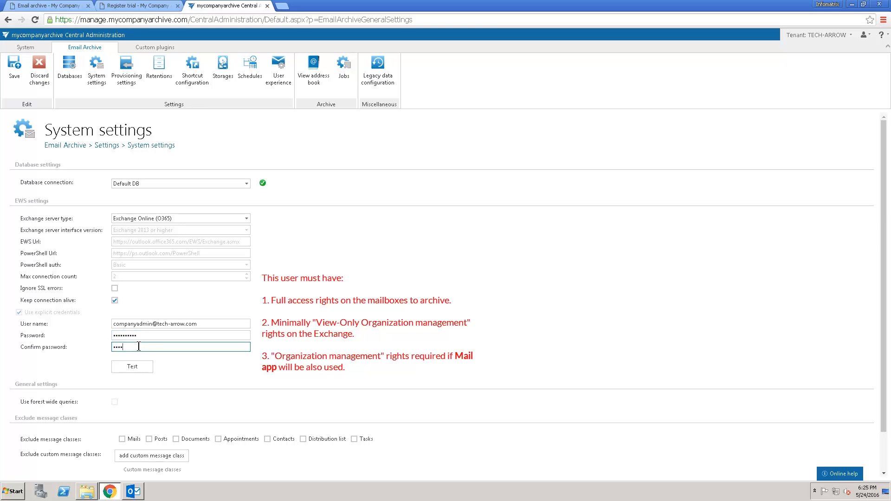
pyautogui.write('word12')
pyautogui.click(146, 369)
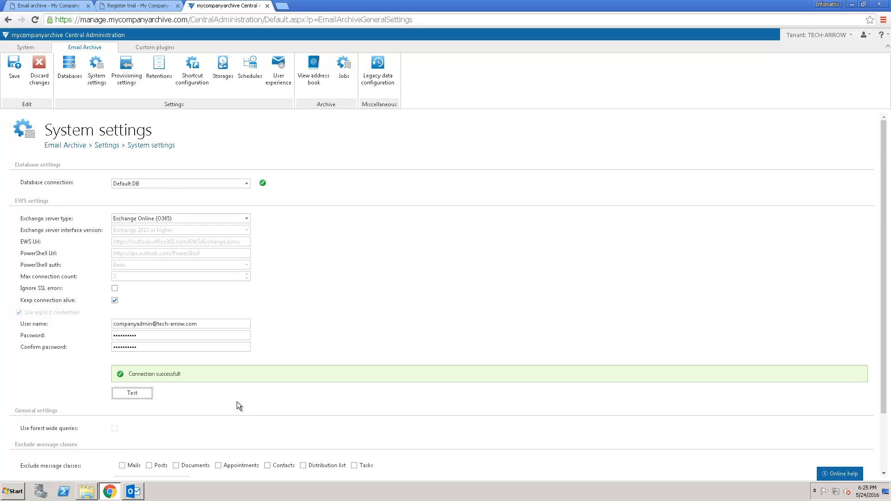
# Exclude the Posts, Appointments and Contacts message classes, then save the system settings.
pyautogui.scroll(-3, 237, 402)
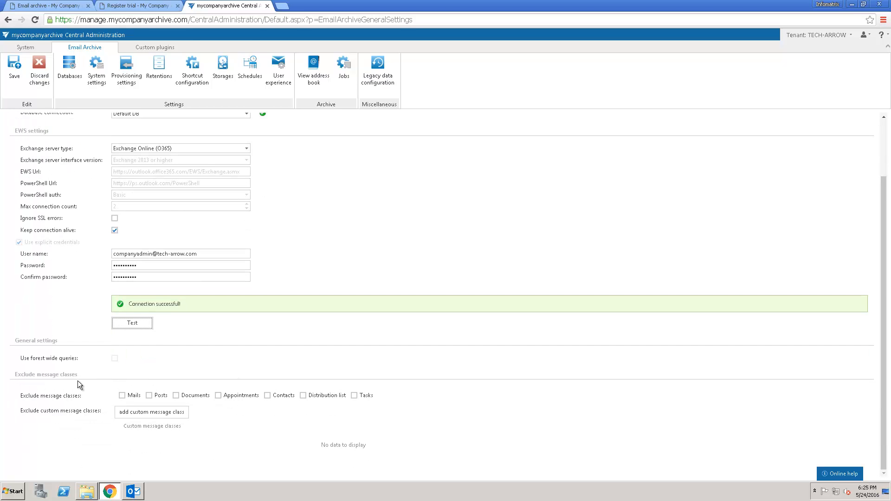
pyautogui.click(149, 396)
pyautogui.click(219, 395)
pyautogui.click(267, 396)
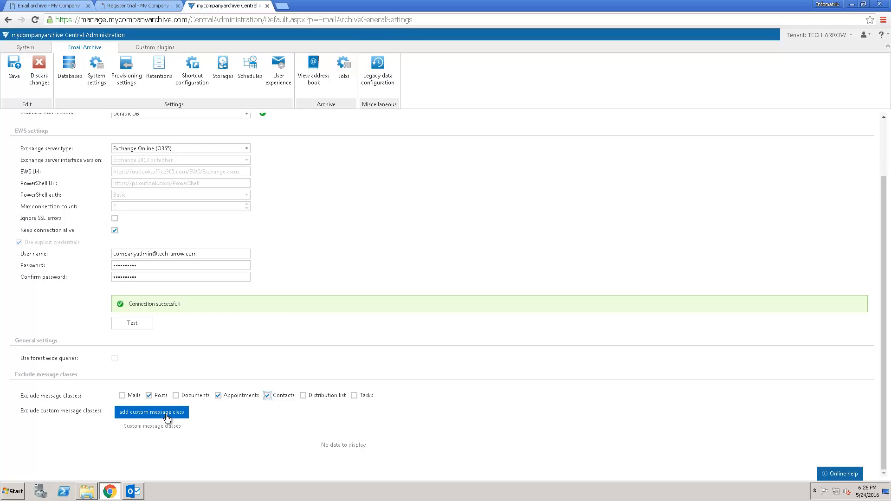
pyautogui.click(12, 65)
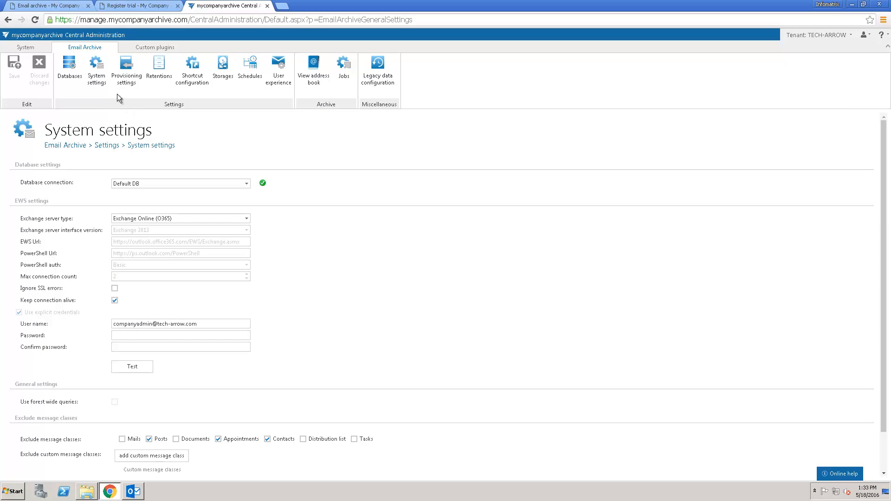
# In Provisioning settings, filter Exchange groups by 'acc' and add the accounting group.
pyautogui.click(128, 68)
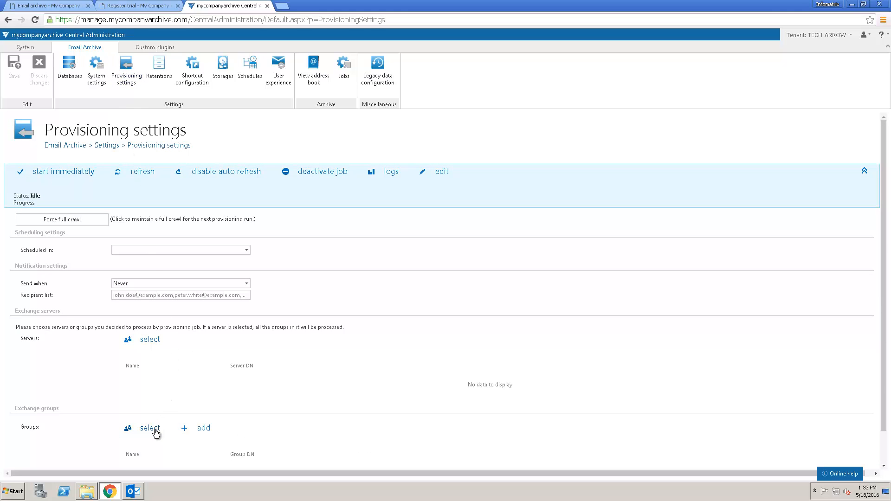
pyautogui.click(150, 428)
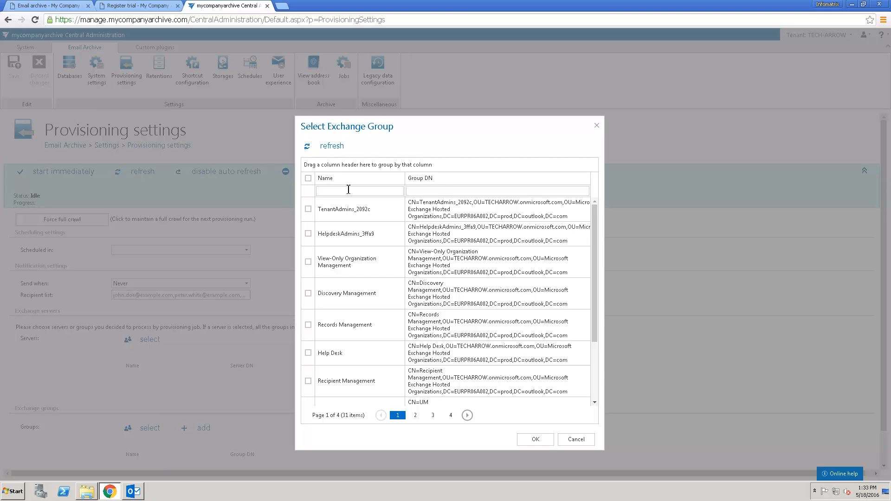
pyautogui.click(349, 190)
pyautogui.write('acc')
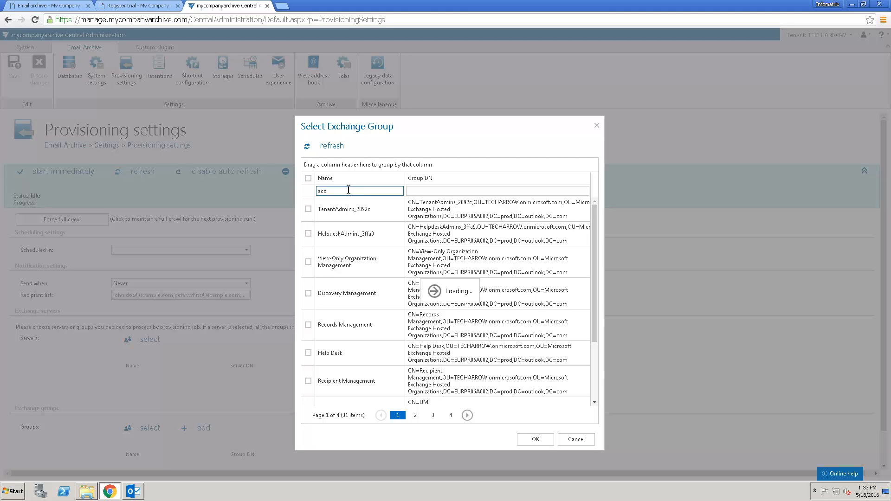
pyautogui.click(309, 210)
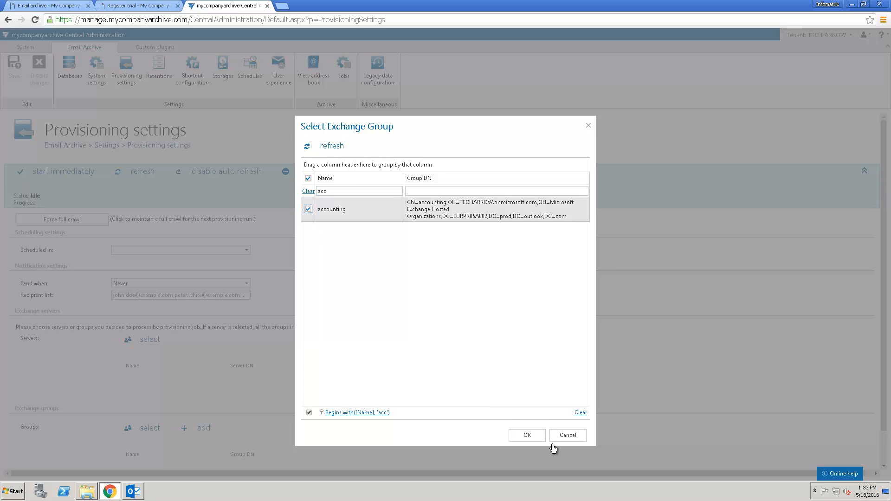
pyautogui.click(535, 440)
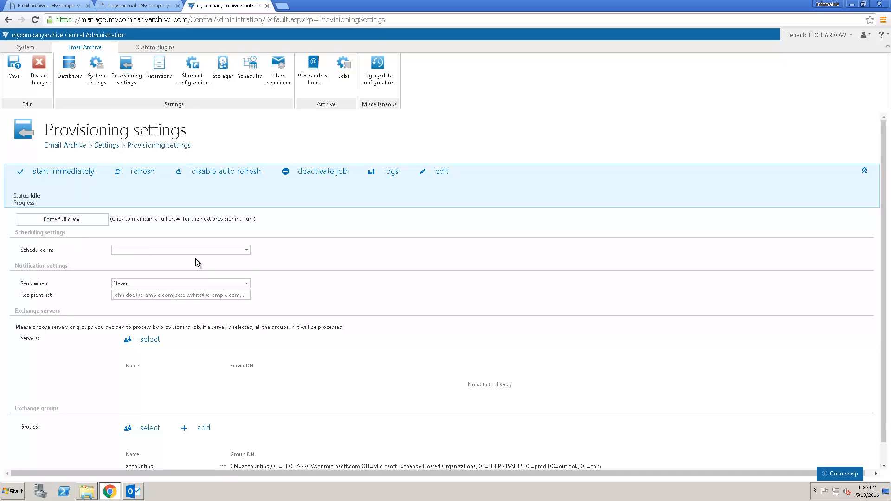
# Schedule provisioning daily at 1AM, save the settings, and start provisioning immediately.
pyautogui.click(247, 253)
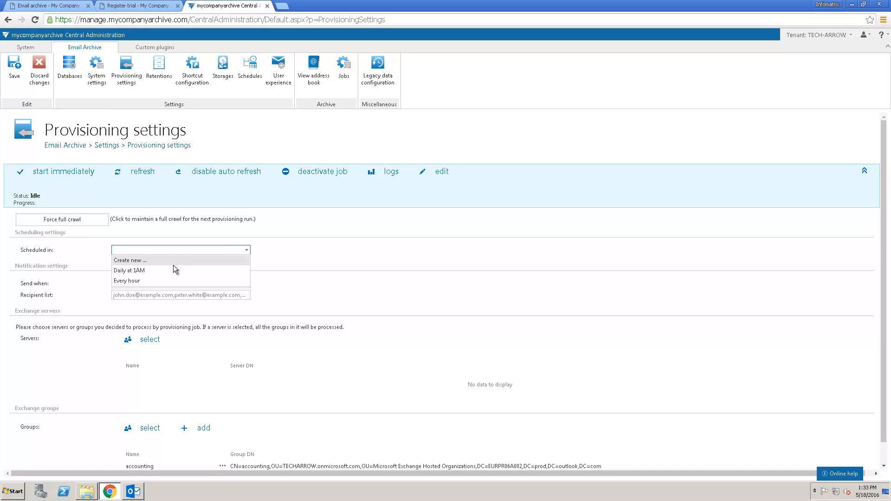
pyautogui.click(143, 271)
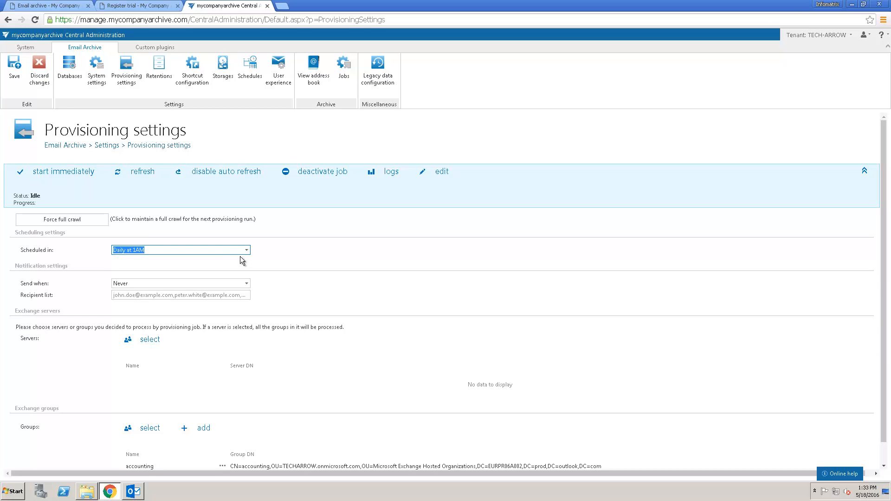
pyautogui.click(230, 251)
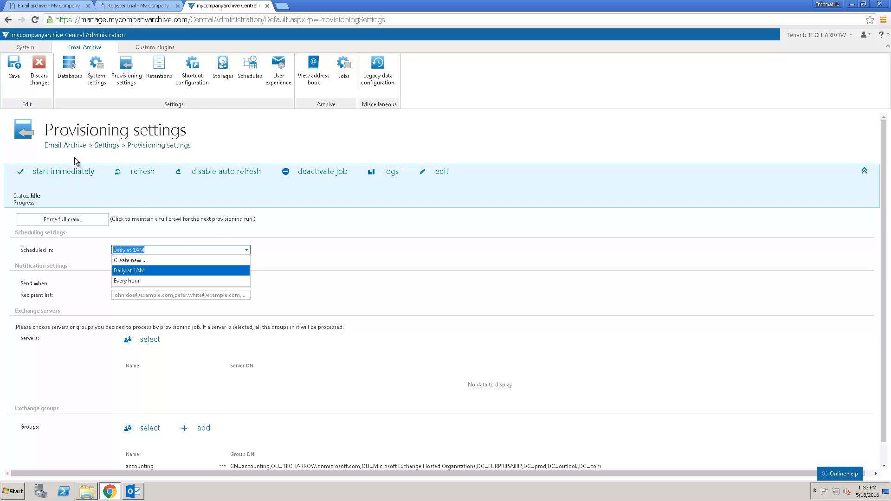
pyautogui.click(15, 68)
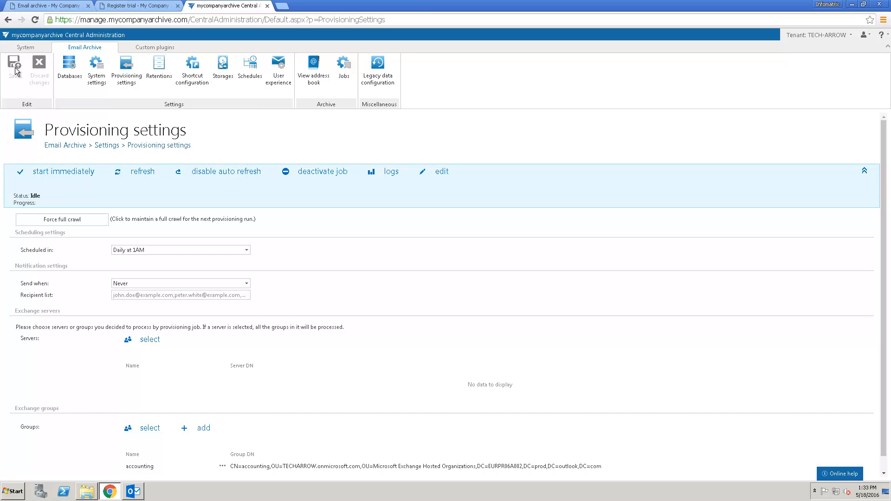
pyautogui.click(85, 172)
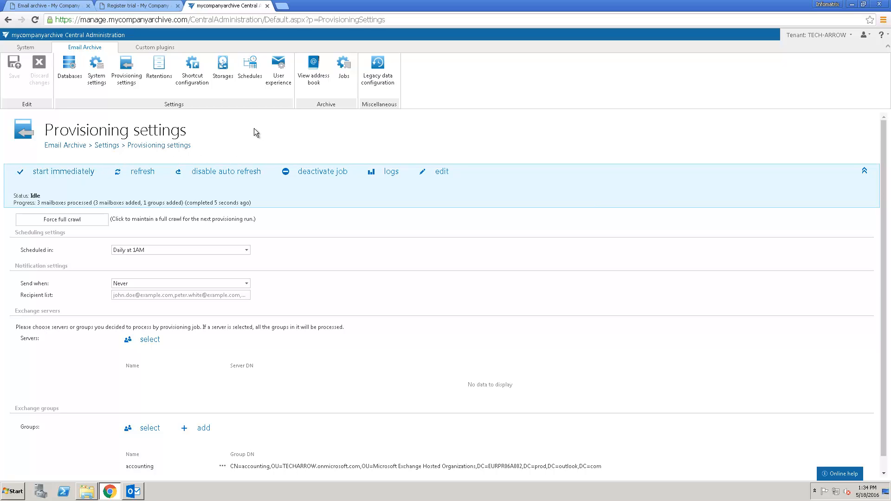
# Open View address book to see the provisioned servers, groups and mailboxes.
pyautogui.click(314, 68)
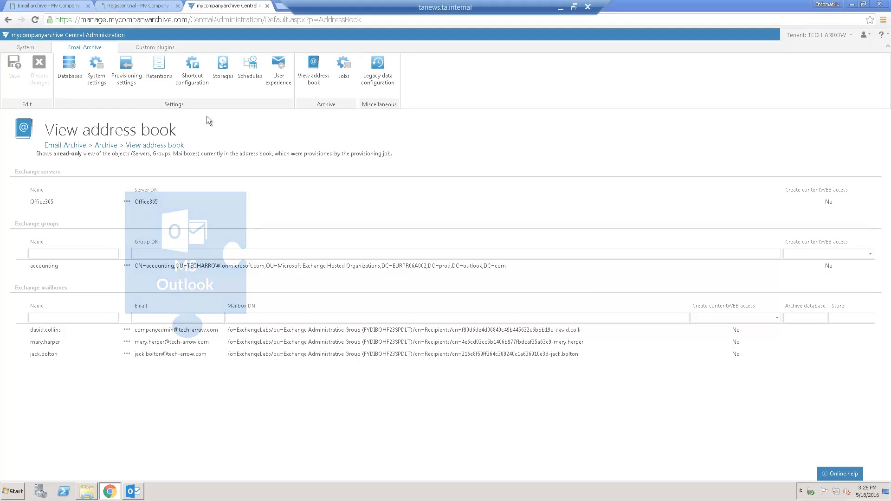
# Under User experience, install the Outlook mail app and activate it for everyone.
pyautogui.click(281, 85)
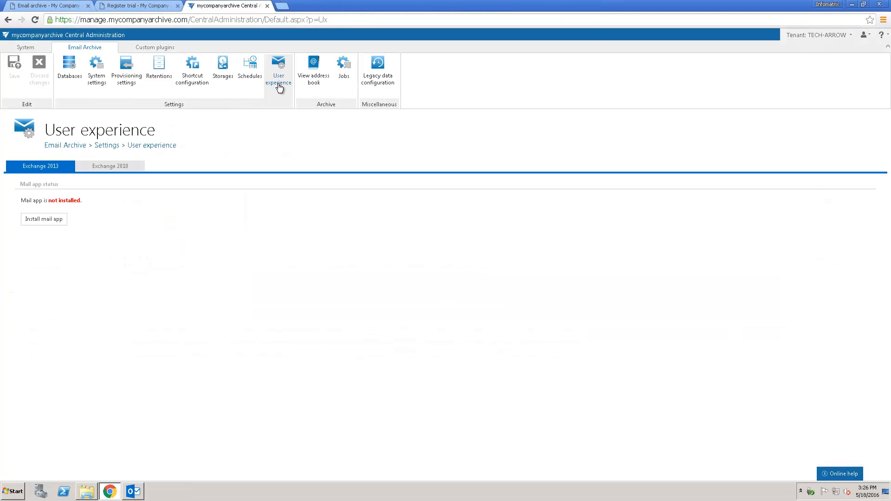
pyautogui.click(53, 220)
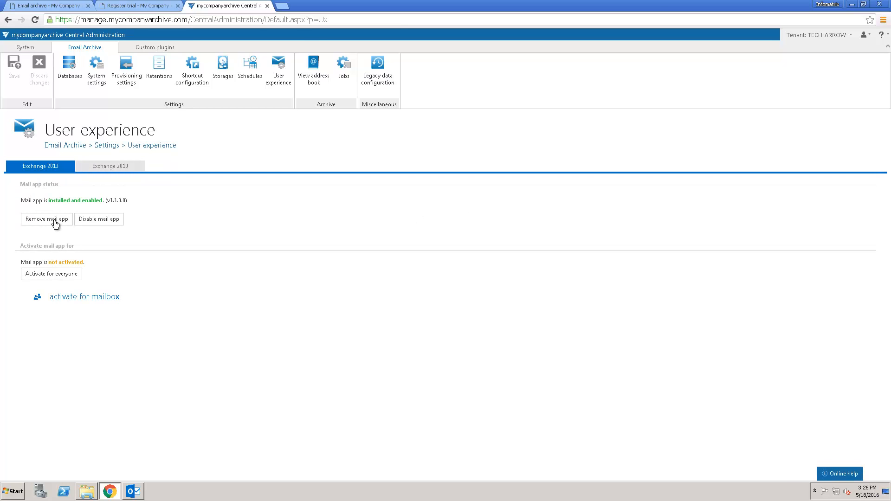
pyautogui.click(58, 280)
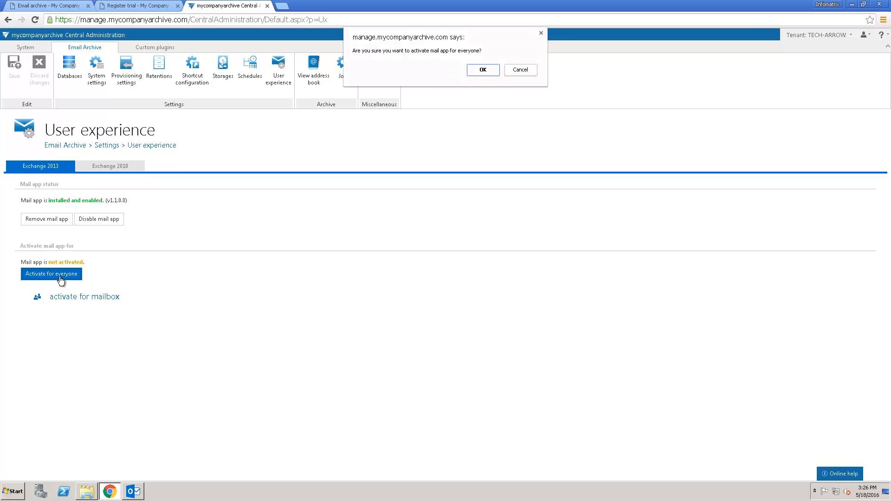
pyautogui.click(478, 74)
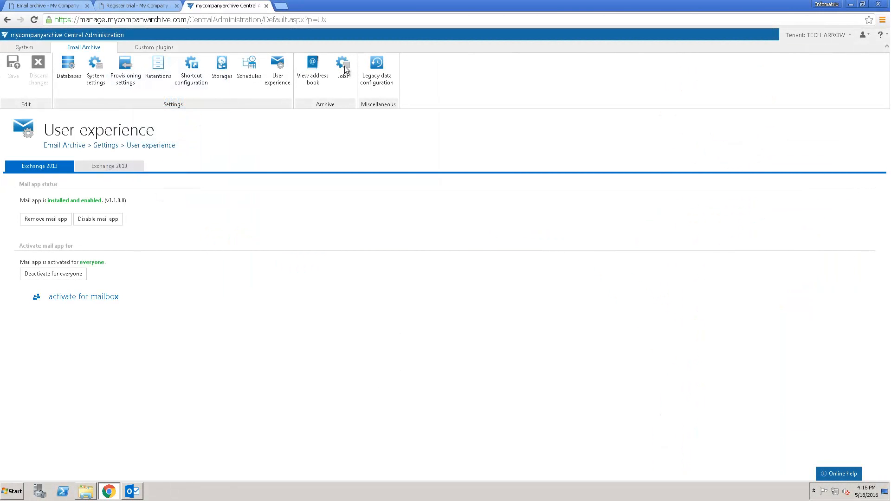
# Add a new Email archive job named 'Archive job' and choose to configure it now.
pyautogui.click(344, 67)
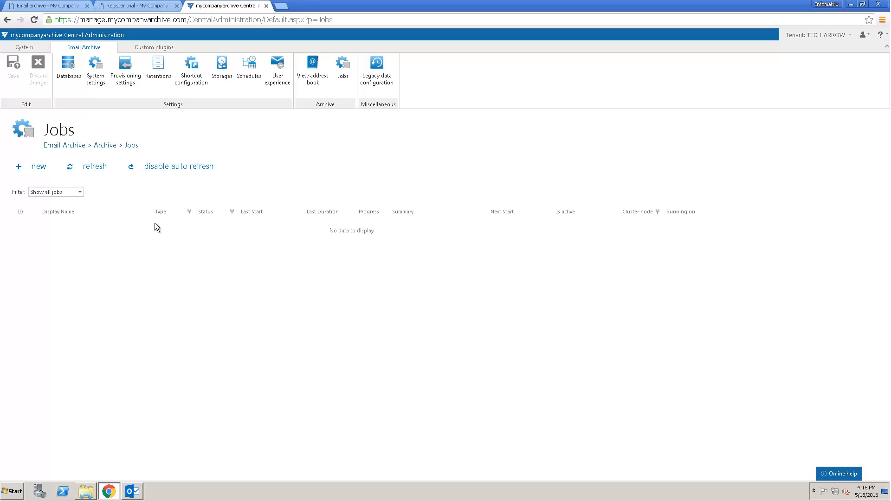
pyautogui.click(41, 167)
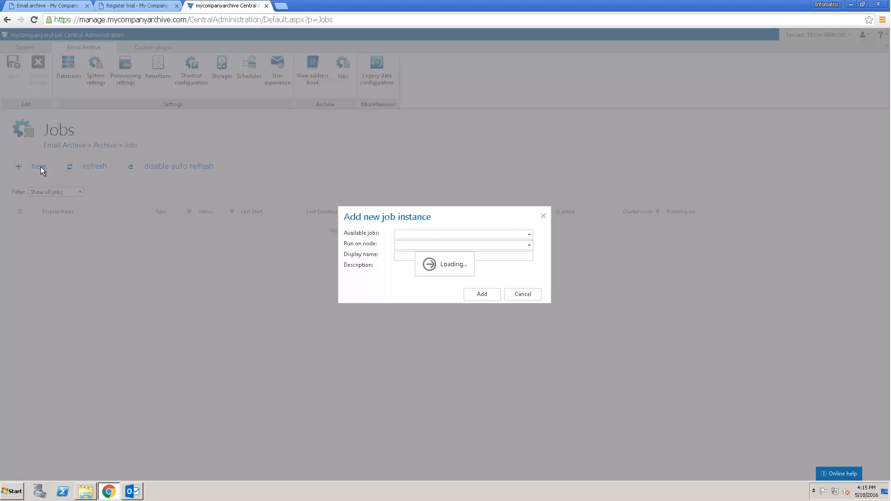
pyautogui.click(406, 256)
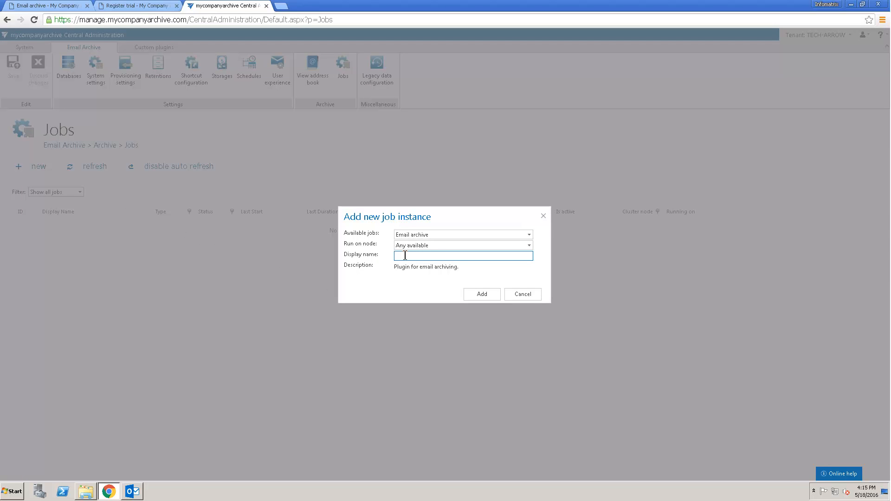
pyautogui.write('Archive job')
pyautogui.click(481, 296)
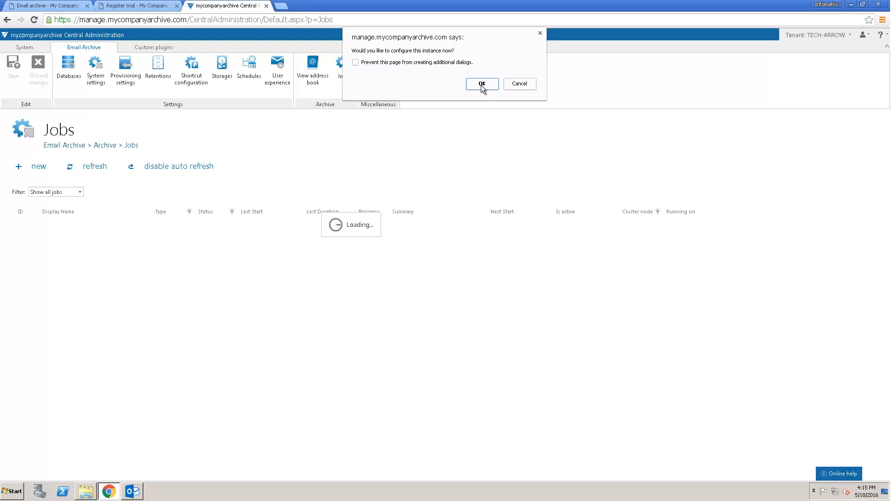
pyautogui.click(482, 84)
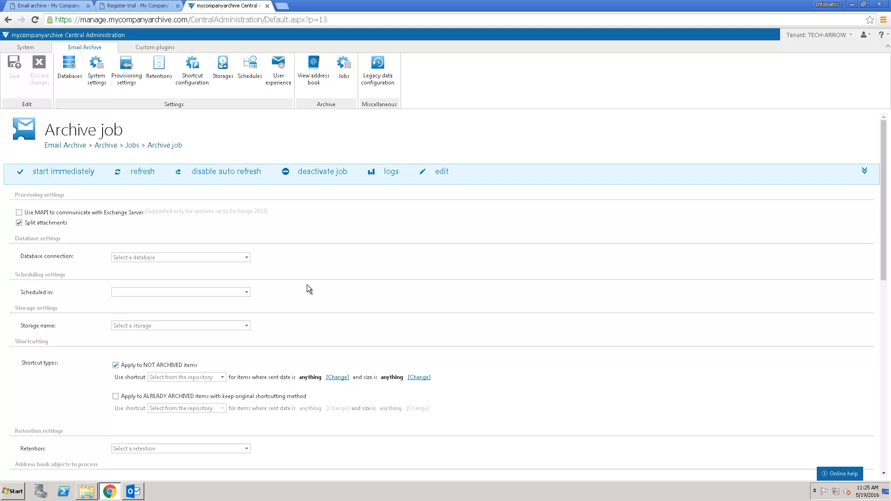
# Set the job's database connection to Default DB and its storage to Default Store.
pyautogui.click(247, 259)
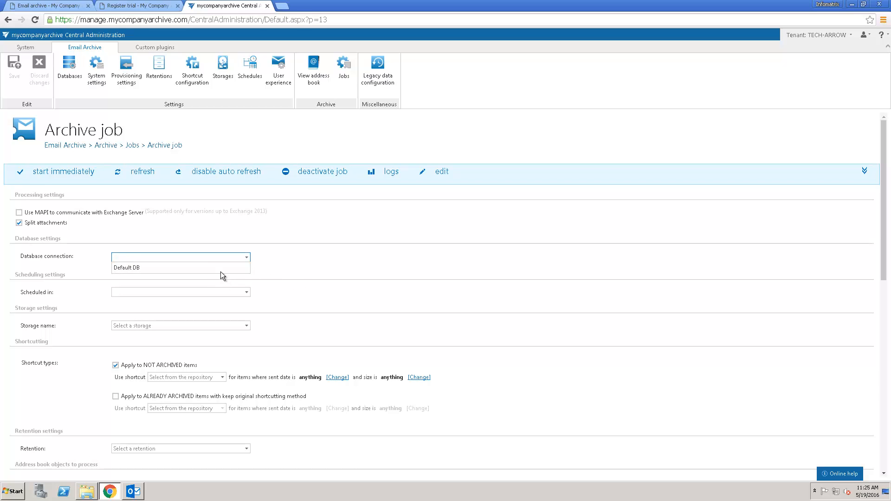
pyautogui.click(221, 273)
pyautogui.click(242, 328)
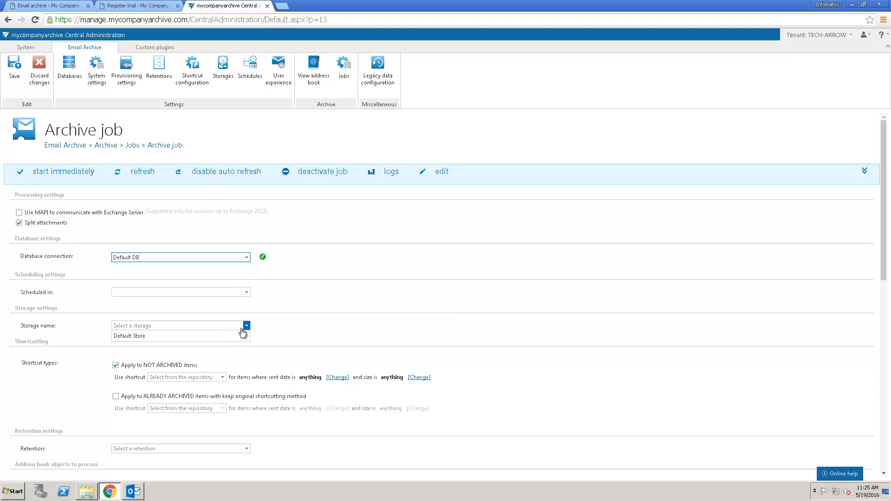
pyautogui.click(221, 336)
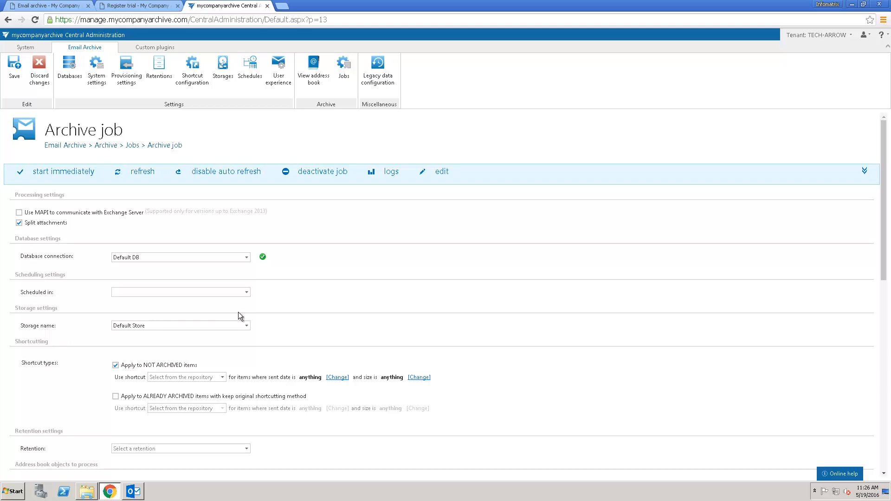
# Schedule the Archive job to run every hour.
pyautogui.click(247, 294)
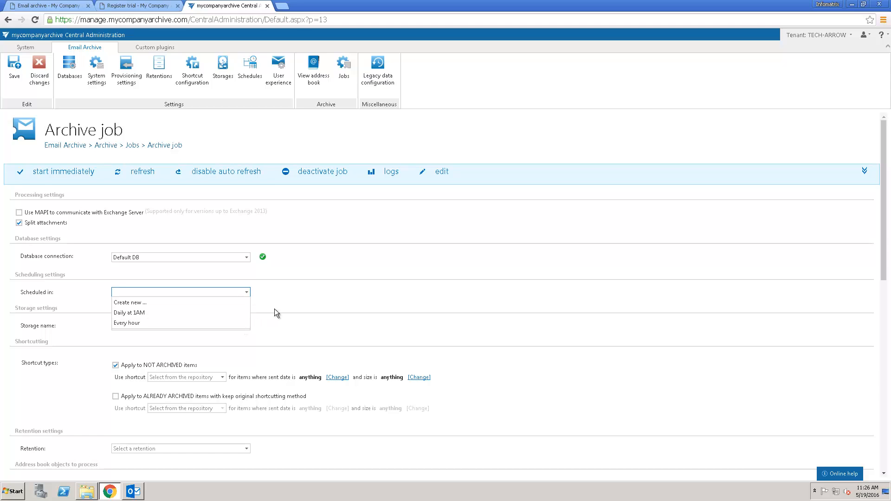
pyautogui.click(295, 290)
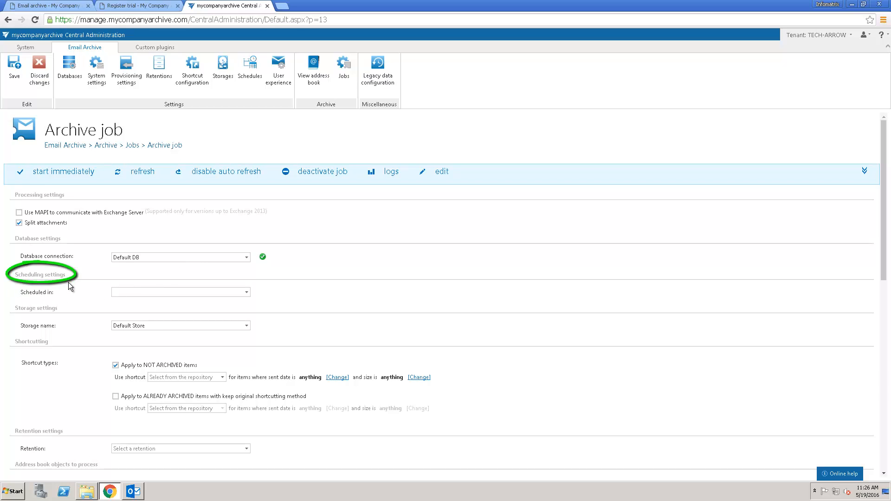
pyautogui.click(247, 292)
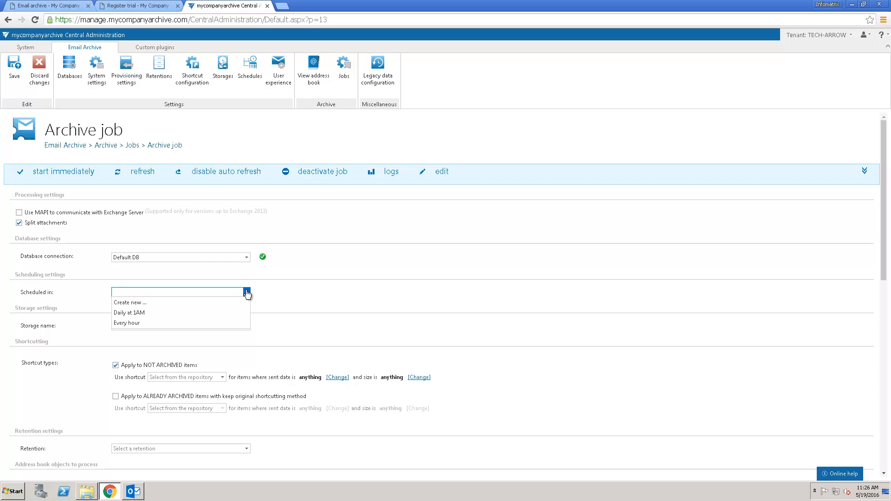
pyautogui.click(145, 323)
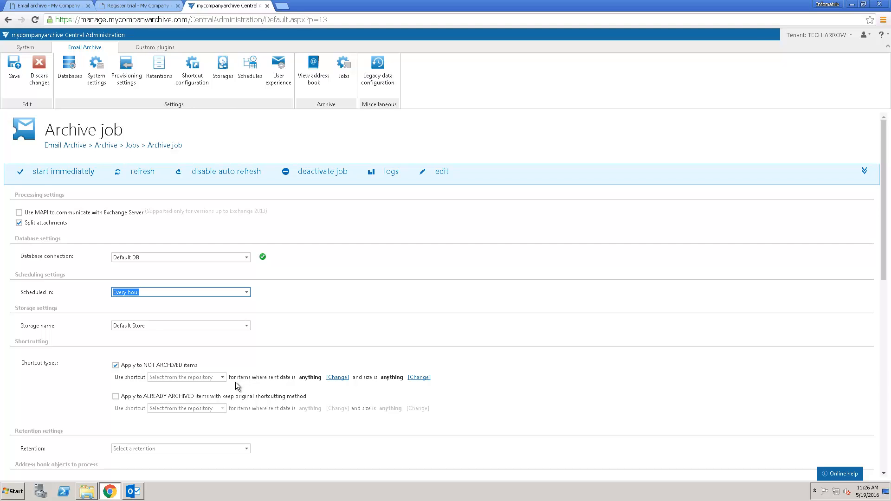
pyautogui.click(221, 378)
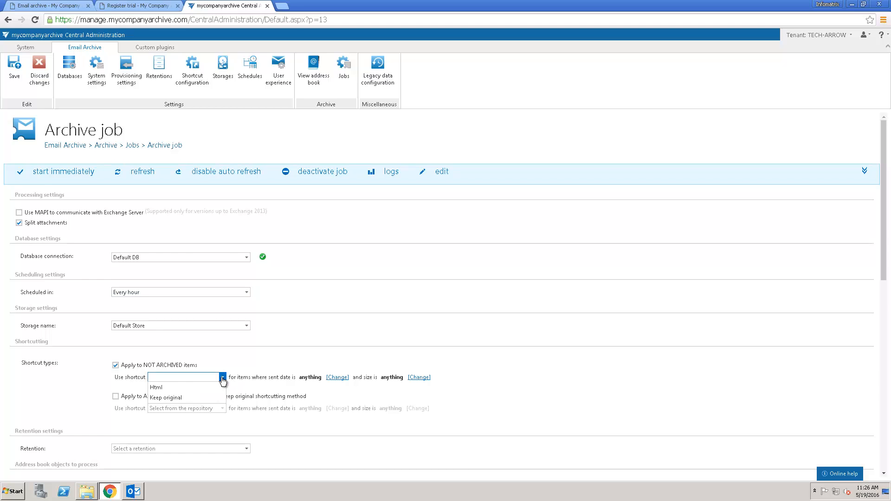
# Try the NOT ARCHIVED shortcut format options, switching between Keep original and Html.
pyautogui.click(182, 397)
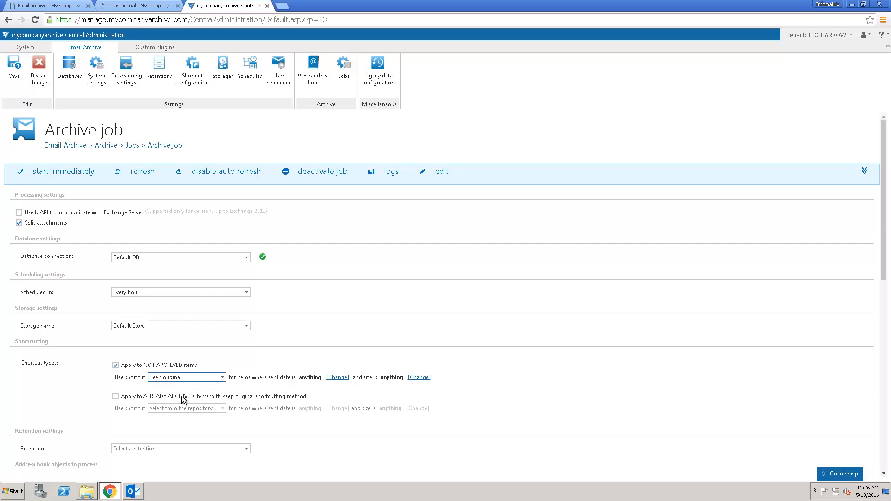
pyautogui.click(223, 379)
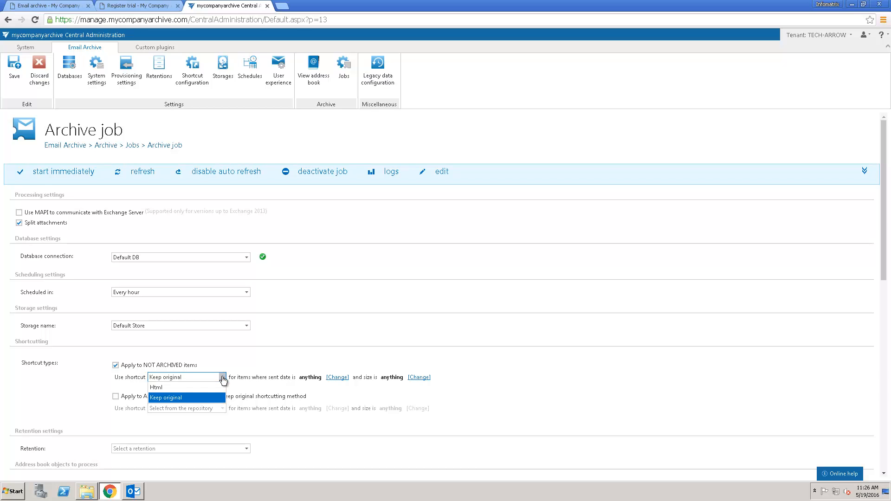
pyautogui.click(163, 388)
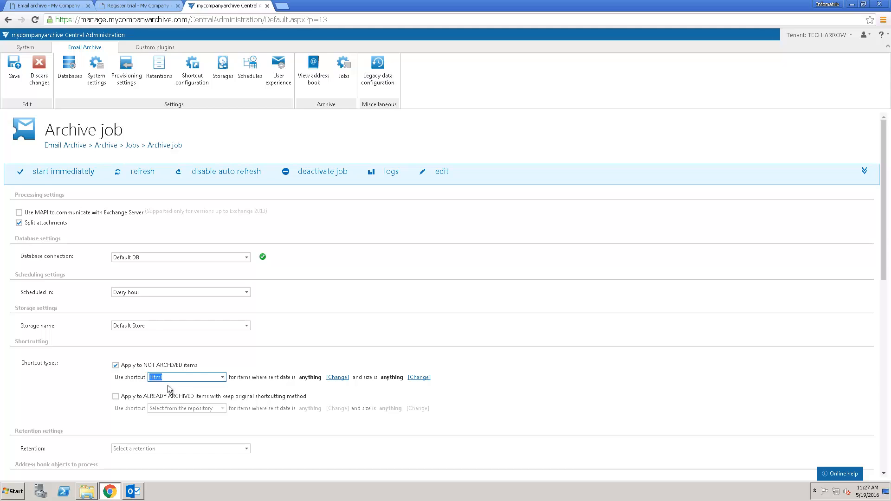
pyautogui.click(182, 386)
pyautogui.click(223, 377)
pyautogui.click(202, 397)
# Leave 'Apply to ALREADY ARCHIVED items' unchecked and use Html shortcuts for not-yet-archived items.
pyautogui.click(117, 397)
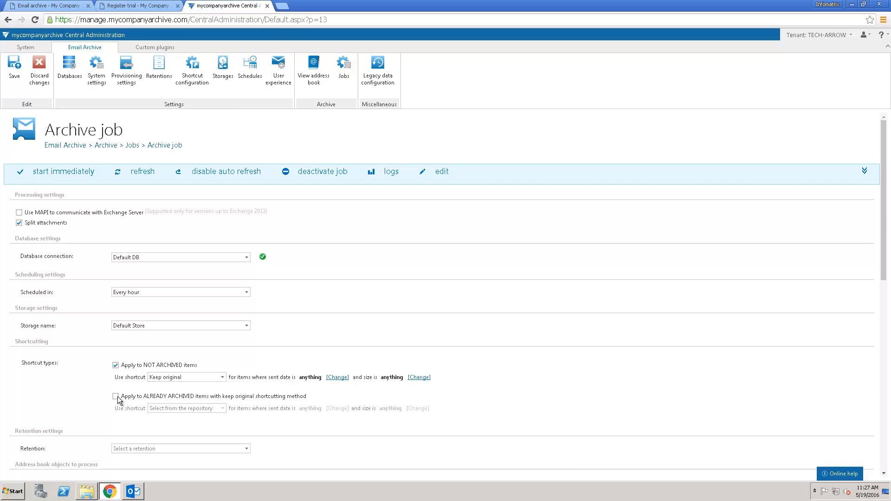
pyautogui.click(223, 408)
pyautogui.click(207, 419)
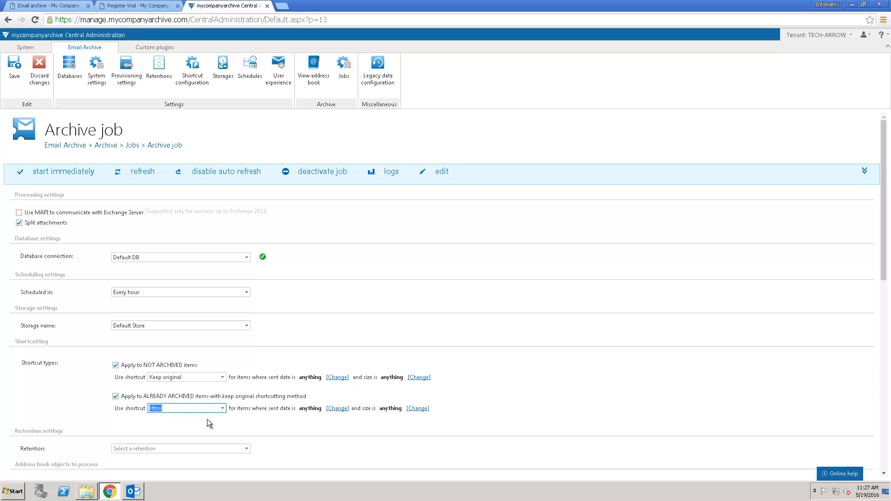
pyautogui.click(186, 420)
pyautogui.click(116, 396)
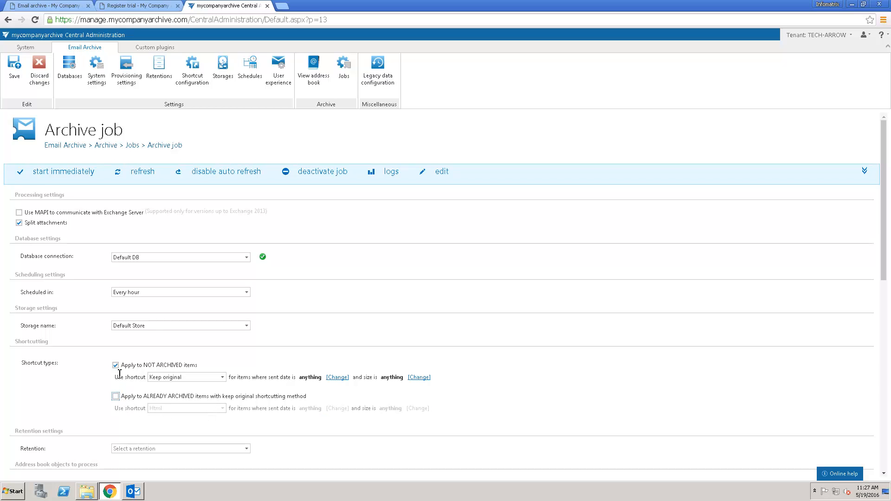
pyautogui.click(218, 377)
pyautogui.click(200, 389)
# Set the sent-date Change filter to shortcut only mail older than 2 years.
pyautogui.click(339, 379)
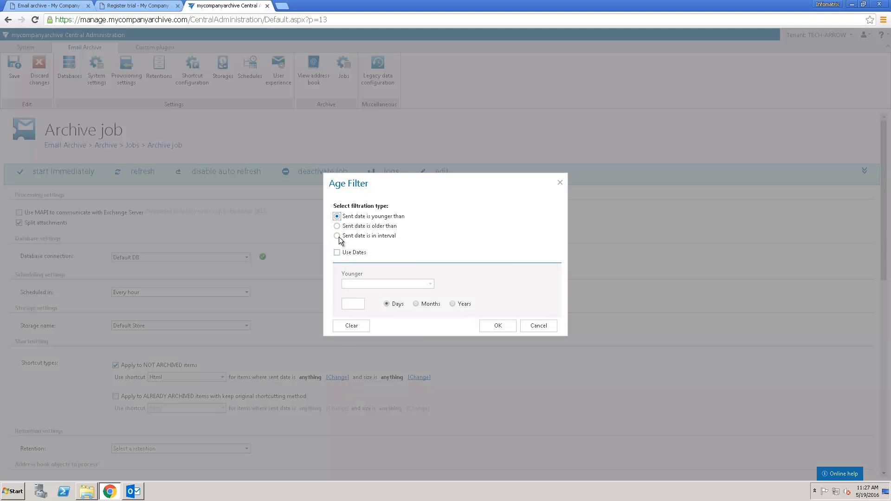
pyautogui.click(337, 226)
pyautogui.click(358, 304)
pyautogui.write('2')
pyautogui.click(452, 303)
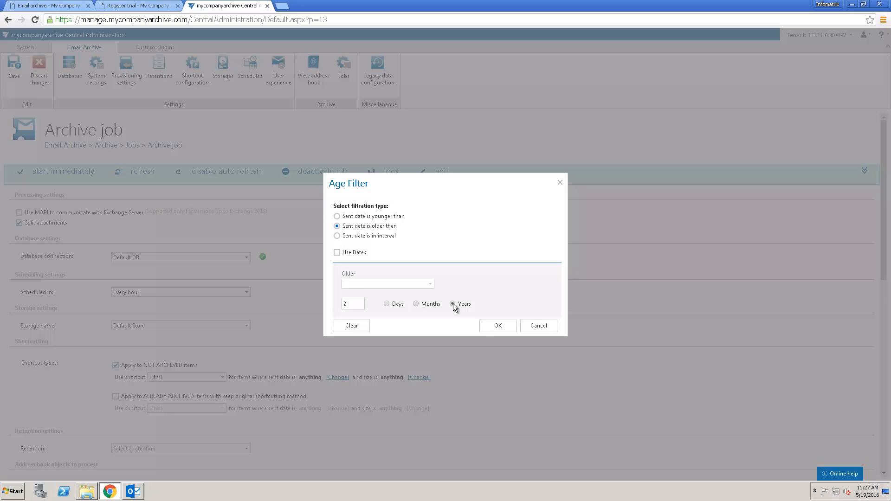
pyautogui.click(487, 324)
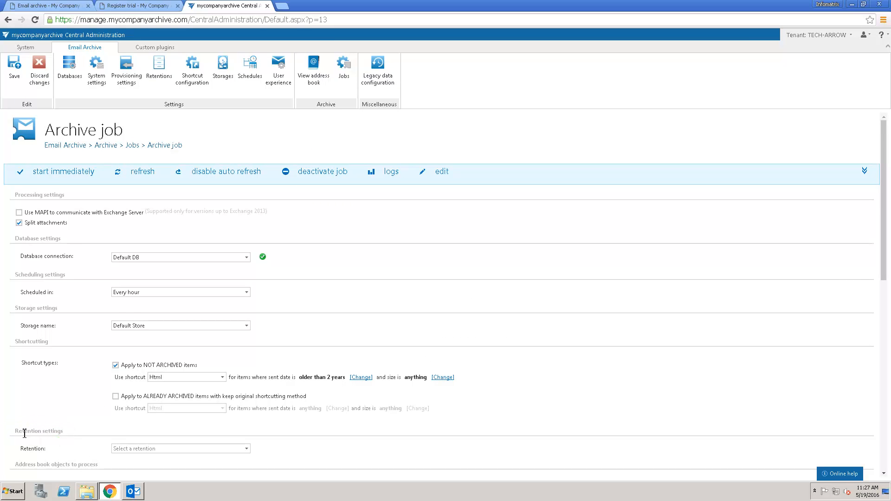
# Choose 10 years in the archive job's Retention dropdown.
pyautogui.click(247, 449)
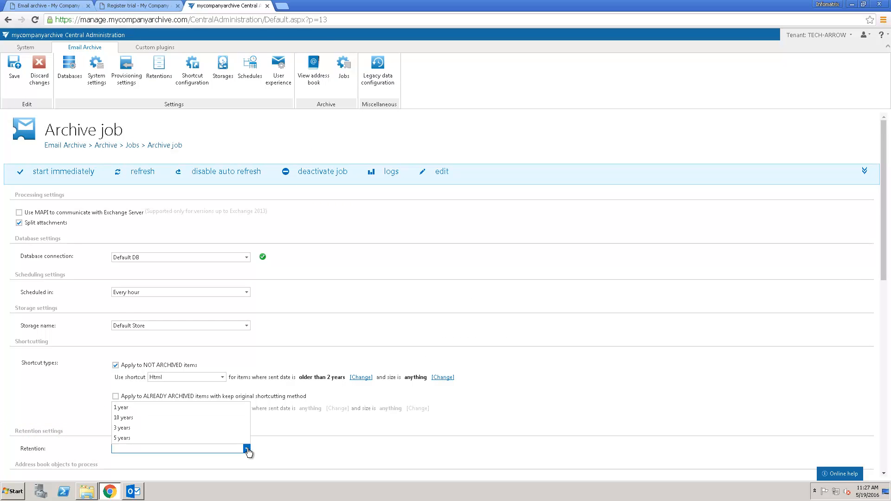
pyautogui.click(132, 418)
pyautogui.click(132, 456)
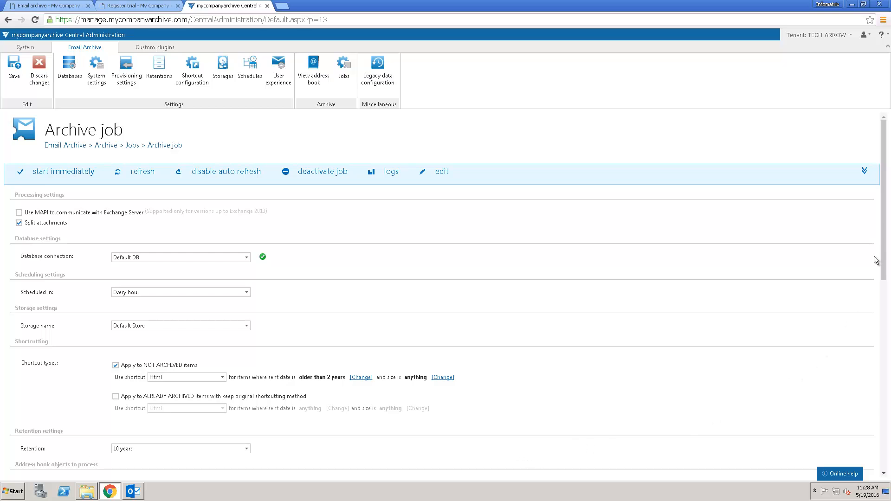
# Check the accounting group in Mailbox selection under Address book objects and confirm it.
pyautogui.scroll(-1, 881, 260)
pyautogui.moveTo(881, 262); pyautogui.dragTo(890, 393)
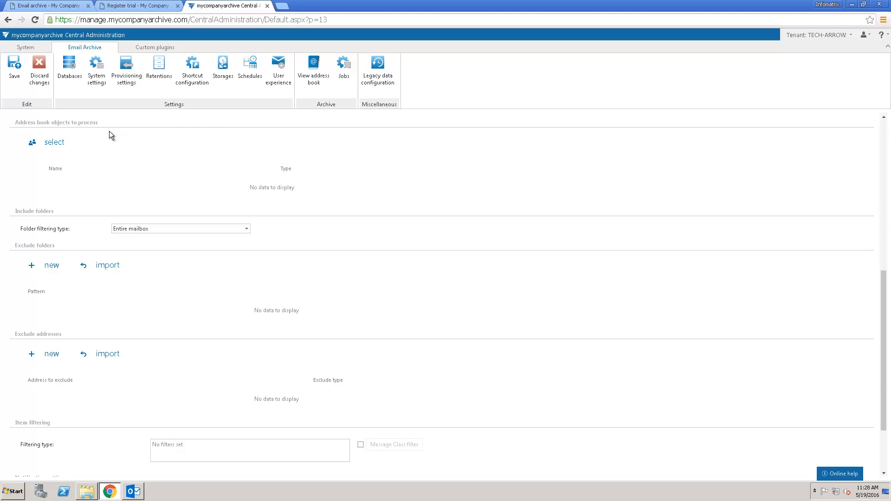
pyautogui.click(60, 143)
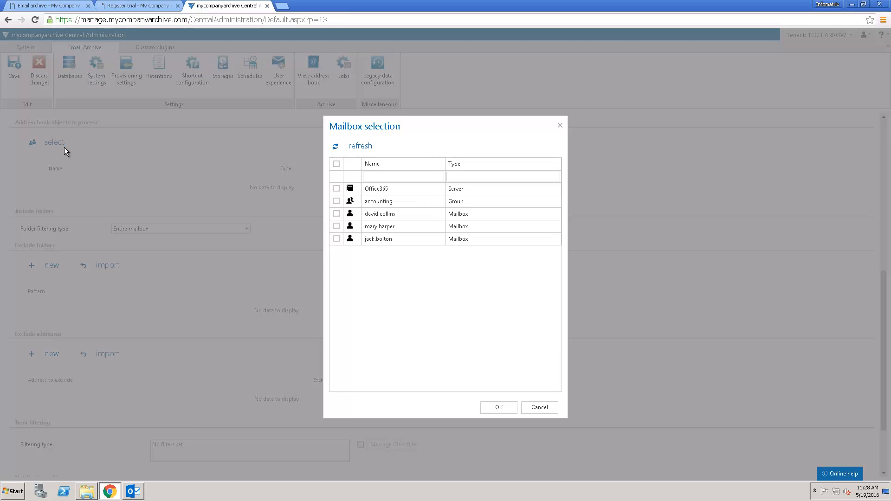
pyautogui.click(337, 202)
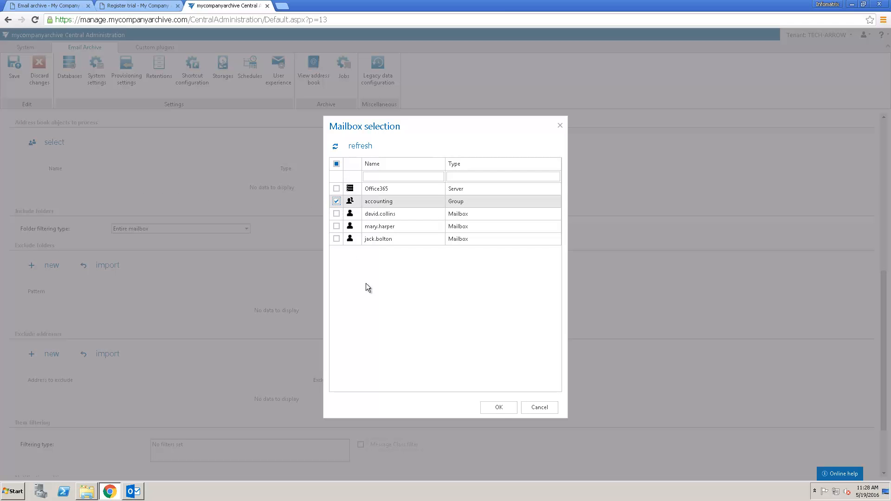
pyautogui.click(495, 405)
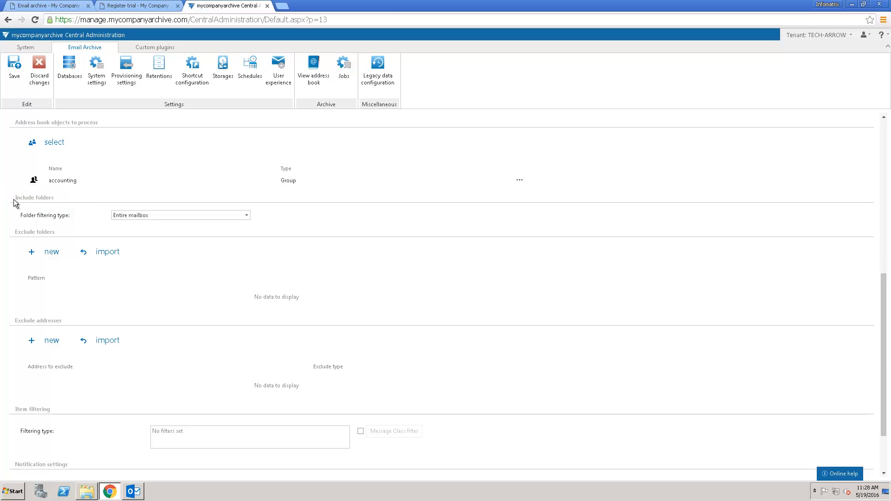
pyautogui.click(246, 217)
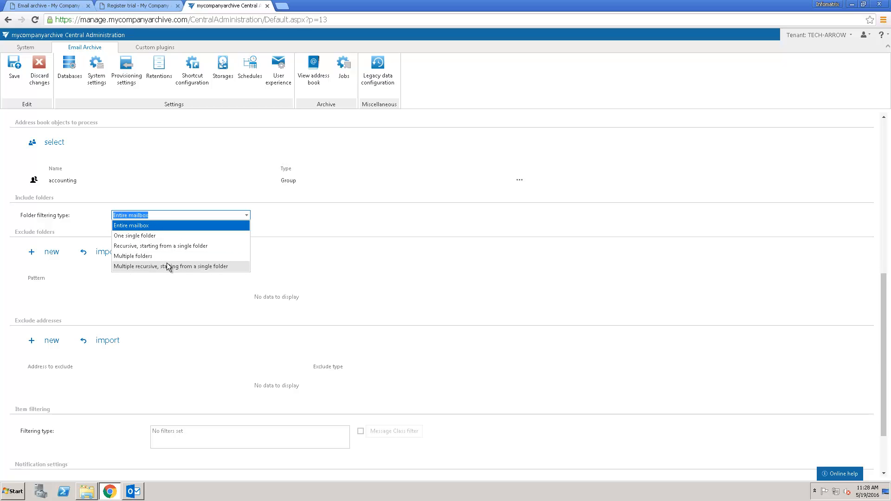
# Keep Entire mailbox as the folder filtering type and begin a new excluded folder.
pyautogui.click(166, 226)
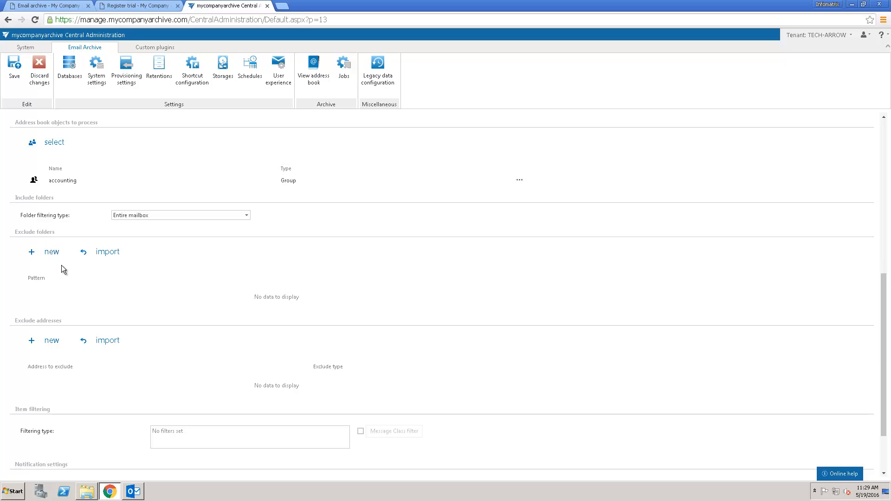
pyautogui.click(52, 253)
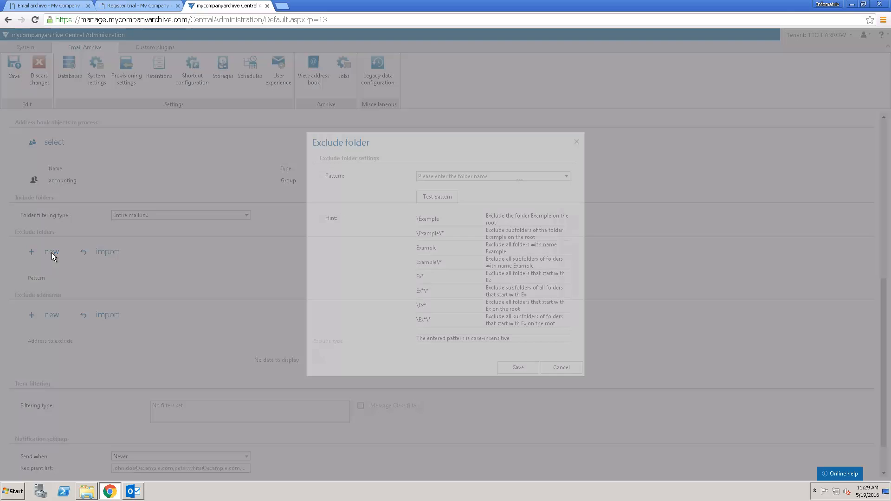
# Save a new excluded folder with the pattern 'private'.
pyautogui.click(436, 176)
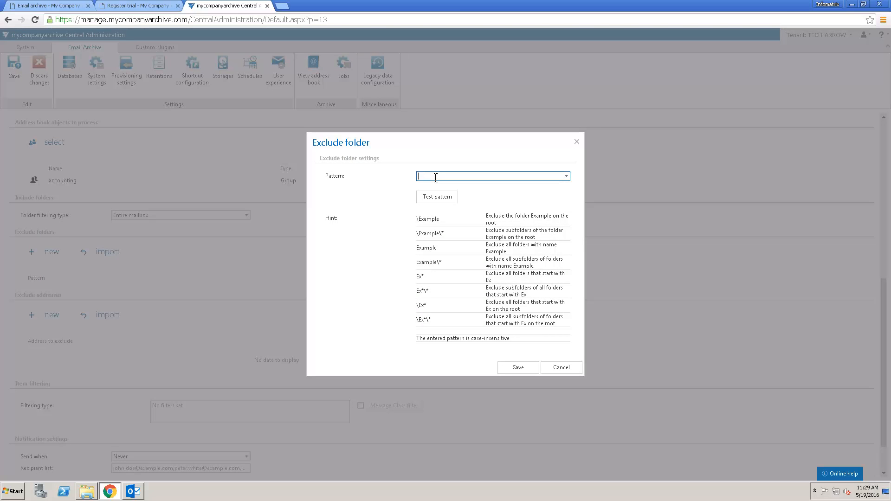
pyautogui.write('private')
pyautogui.click(518, 368)
pyautogui.click(515, 367)
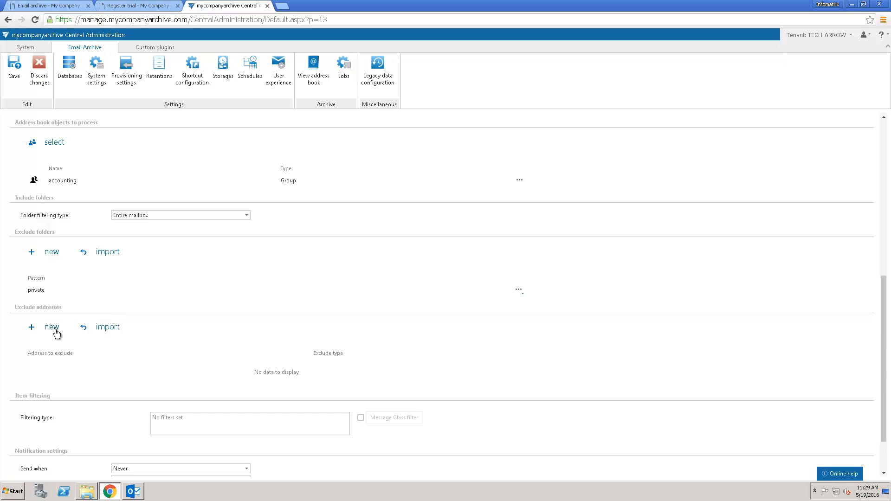
# Add the accounting no-reply address as an excluded address with Exclude type Sender.
pyautogui.click(55, 331)
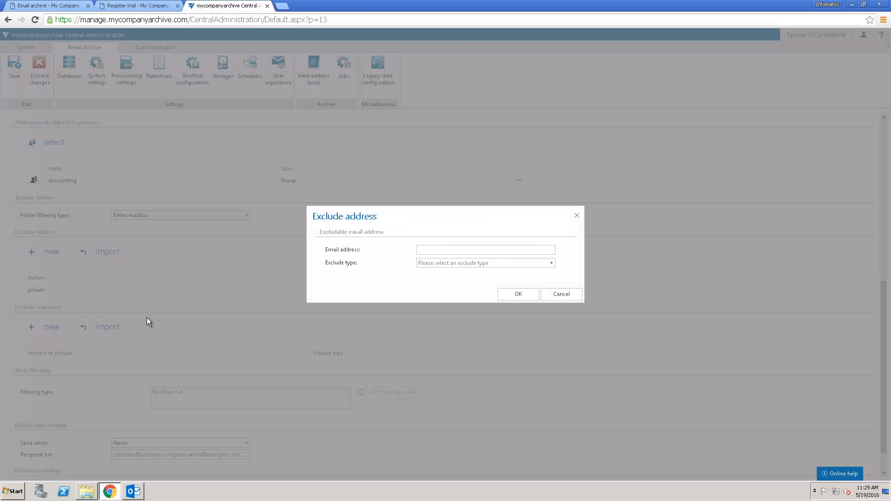
pyautogui.click(431, 252)
pyautogui.click(552, 263)
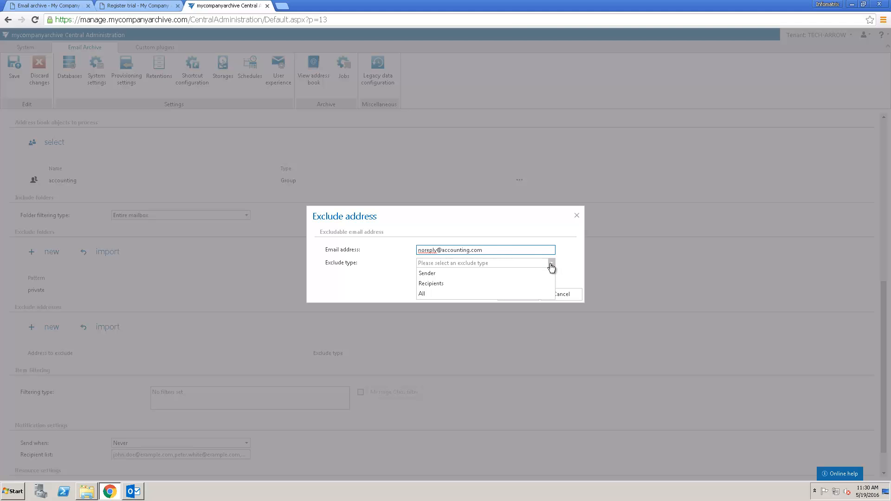
pyautogui.click(520, 274)
pyautogui.click(529, 295)
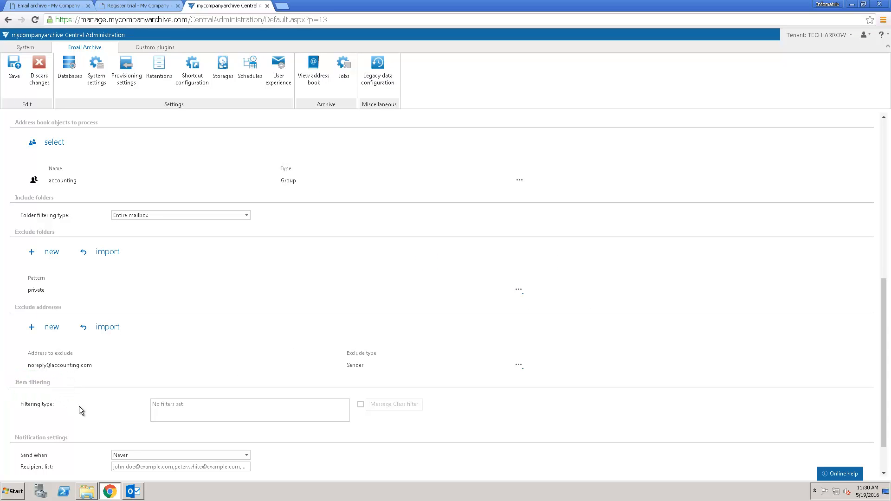
pyautogui.click(360, 404)
pyautogui.click(384, 405)
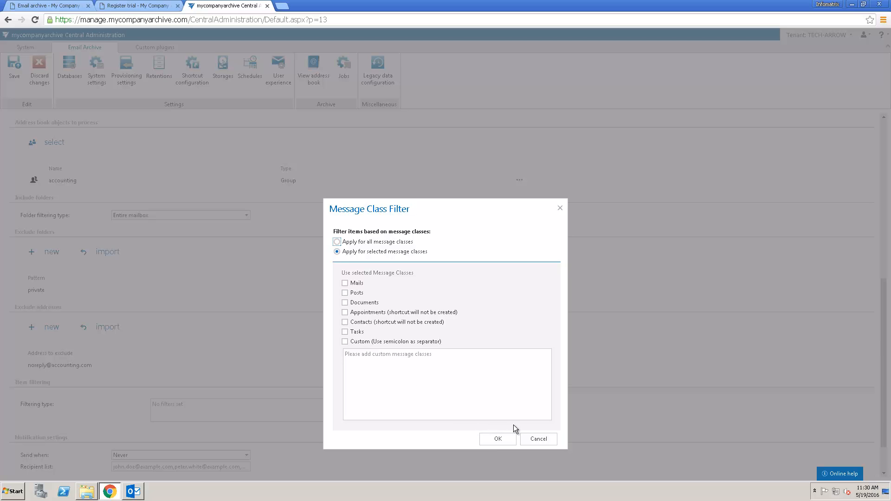
pyautogui.click(541, 442)
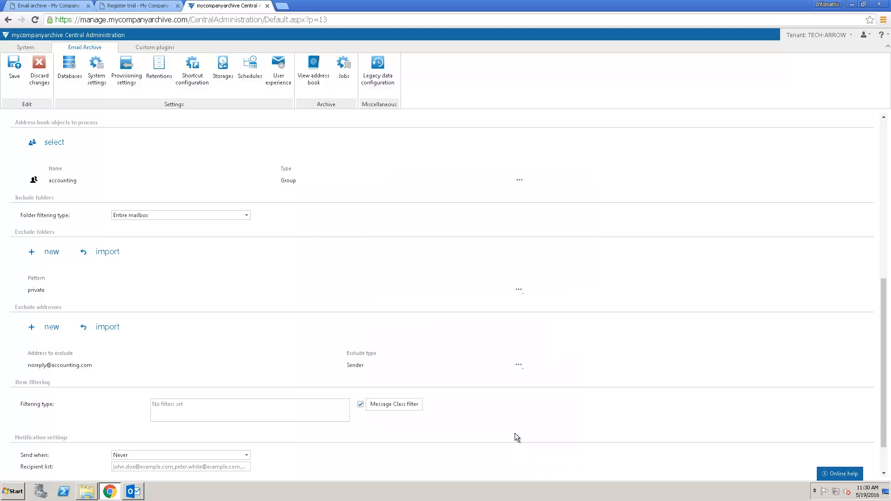
pyautogui.click(360, 406)
pyautogui.click(246, 456)
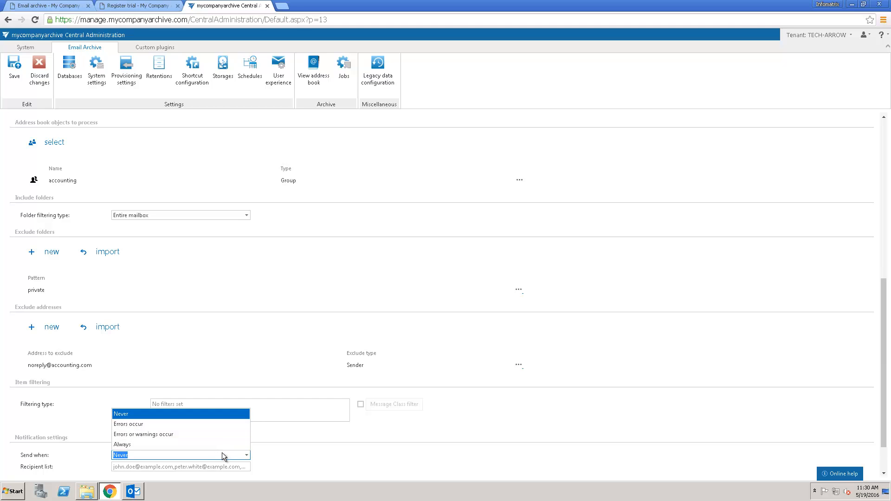
pyautogui.click(274, 464)
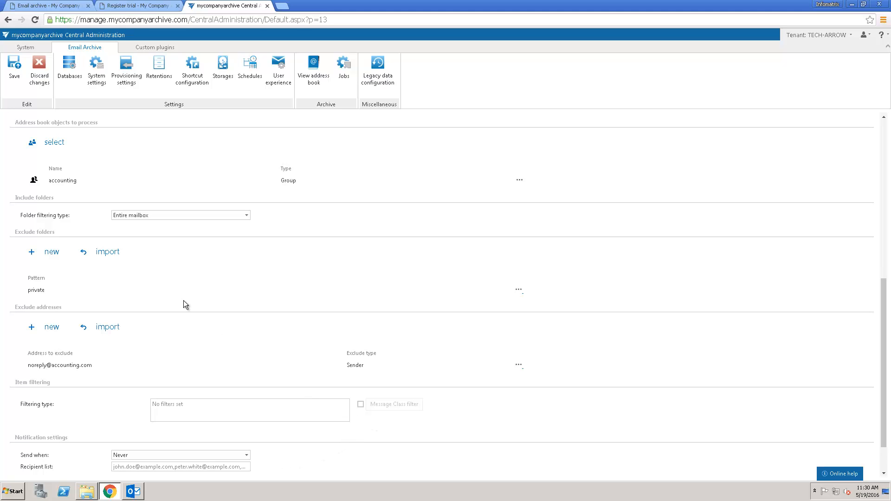
# Save the Archive job, start it immediately, and switch over to Outlook.
pyautogui.click(11, 66)
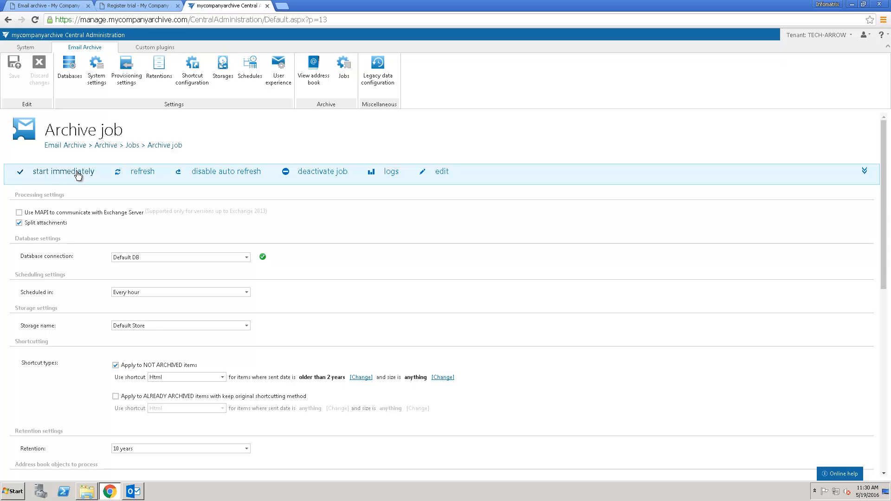
pyautogui.click(77, 174)
pyautogui.click(138, 495)
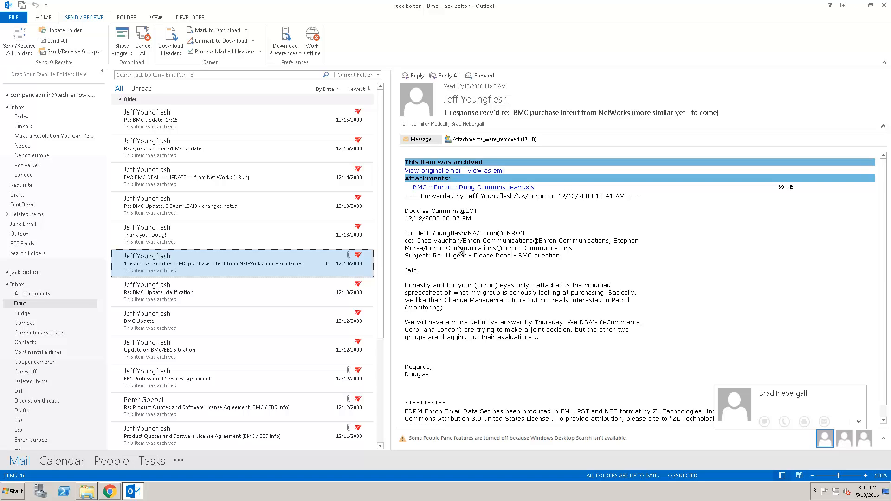
# Open the downloaded original archived message (11).msg, read through it, and close it.
pyautogui.click(436, 174)
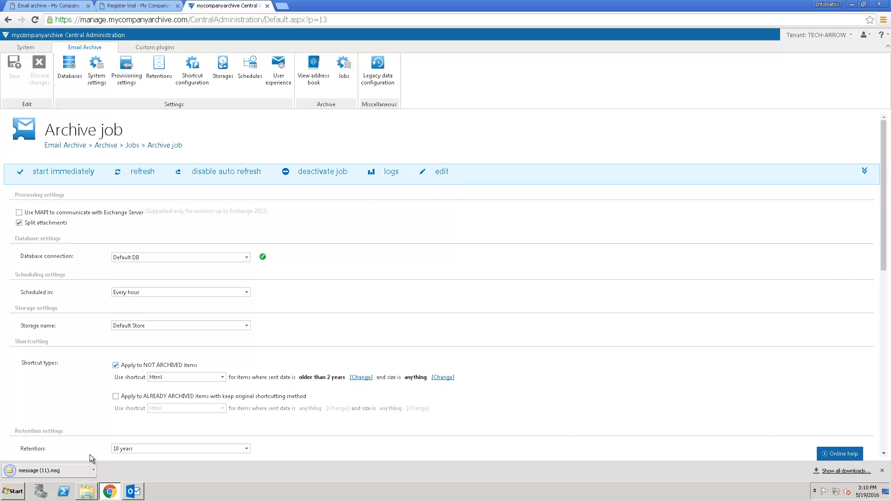
pyautogui.click(69, 470)
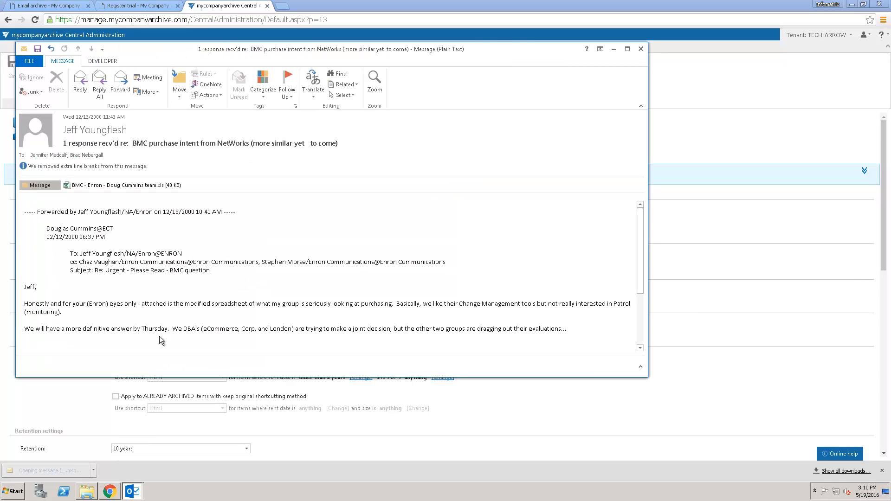
pyautogui.scroll(-4, 177, 239)
pyautogui.scroll(-1, 178, 239)
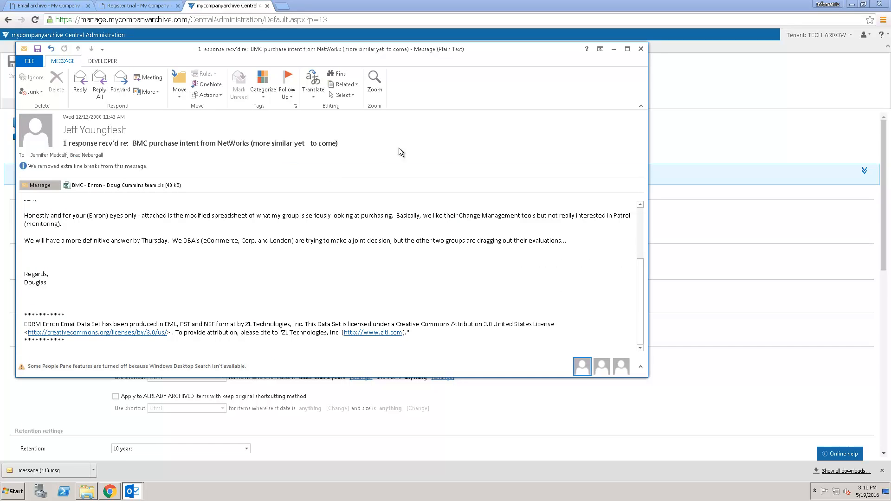
pyautogui.click(641, 49)
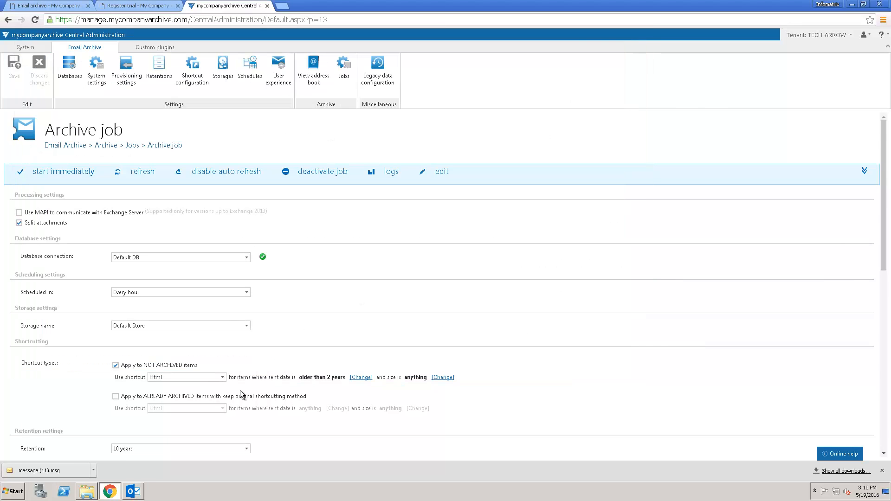
# Open the archived .xls spreadsheet attachment from the stub, then close it and return to Outlook.
pyautogui.click(133, 491)
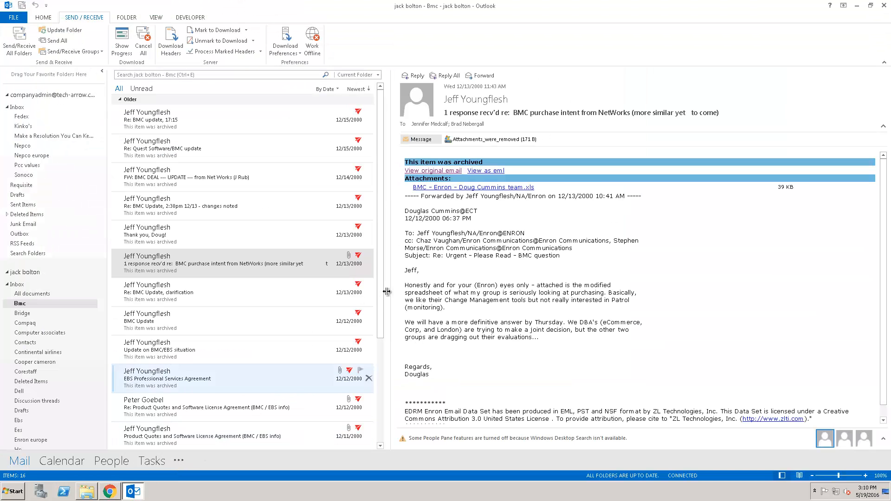
pyautogui.click(483, 188)
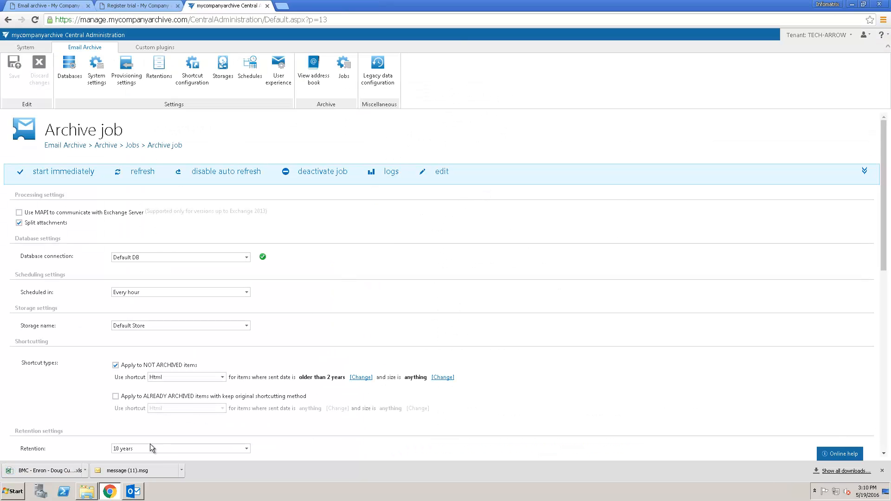
pyautogui.click(73, 469)
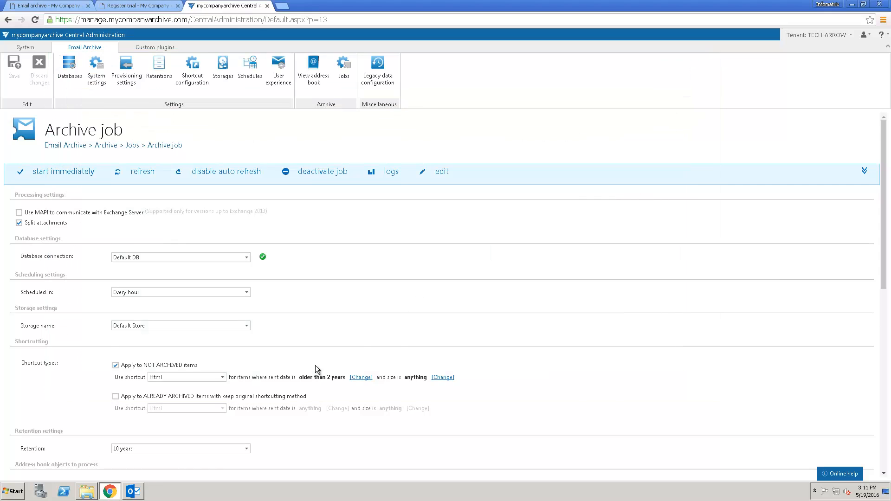
pyautogui.click(134, 491)
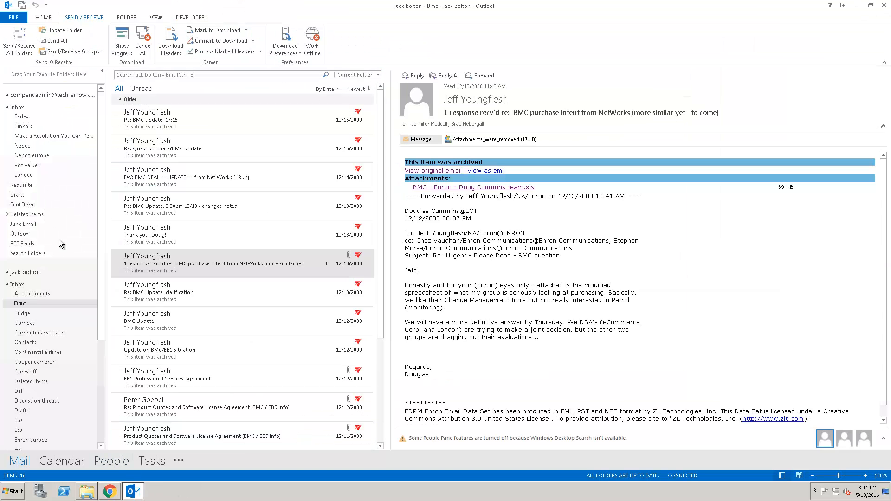
# Open the Sonoco folder and load its remaining messages from Microsoft Exchange.
pyautogui.click(29, 174)
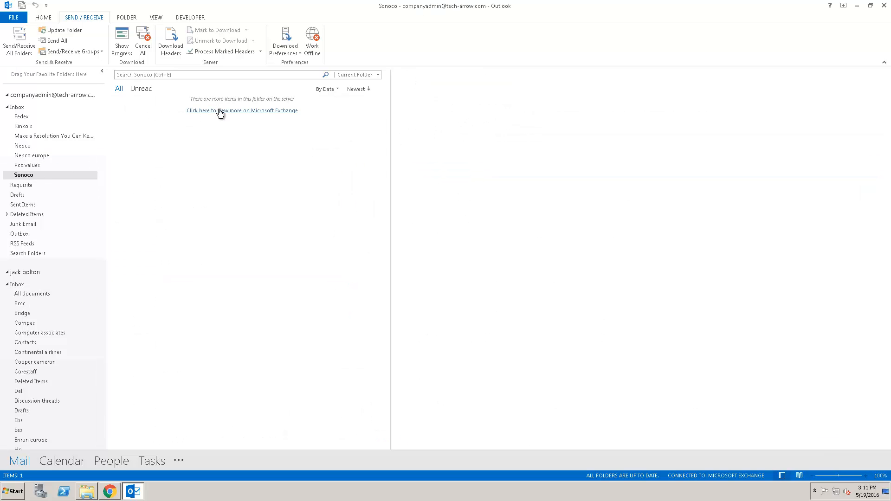
pyautogui.click(220, 112)
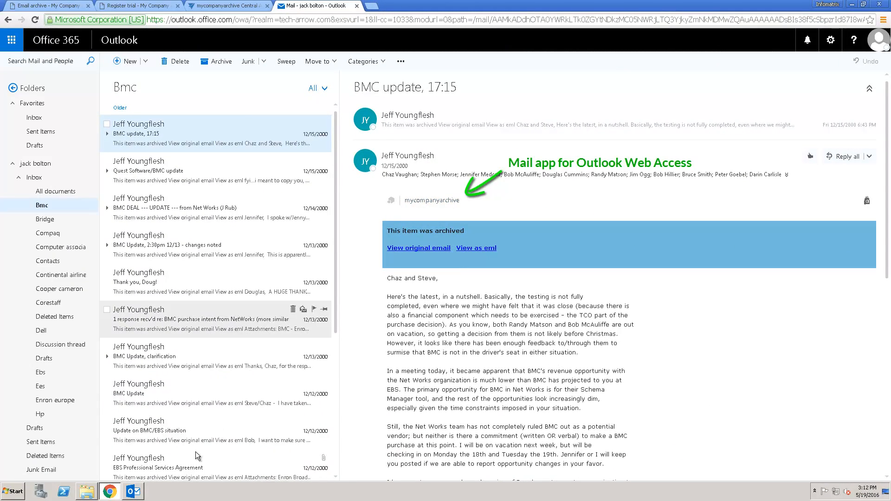
pyautogui.click(133, 491)
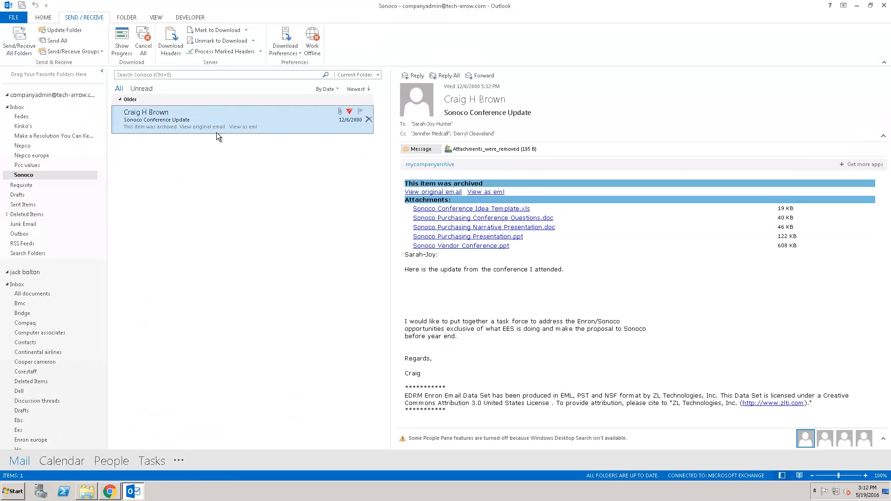
# Restore the original Sonoco Conference Update email from the mycompanyarchive add-in and confirm it.
pyautogui.click(420, 165)
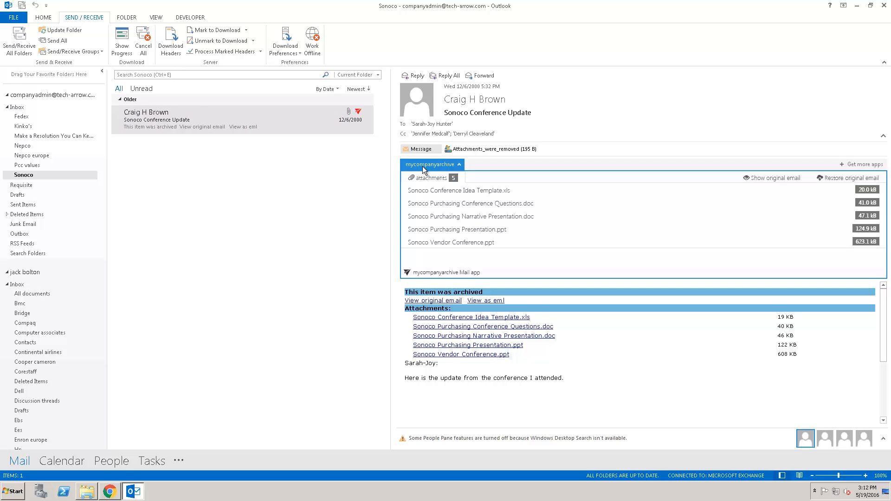
pyautogui.click(832, 185)
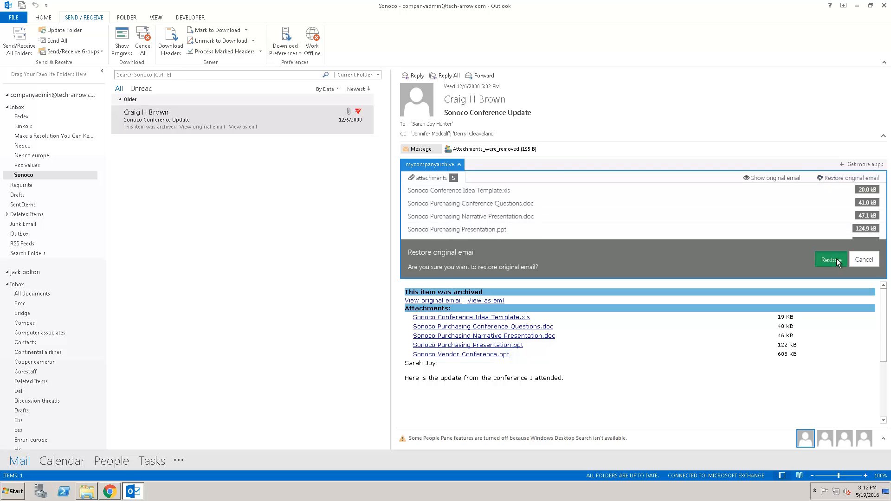
pyautogui.click(838, 262)
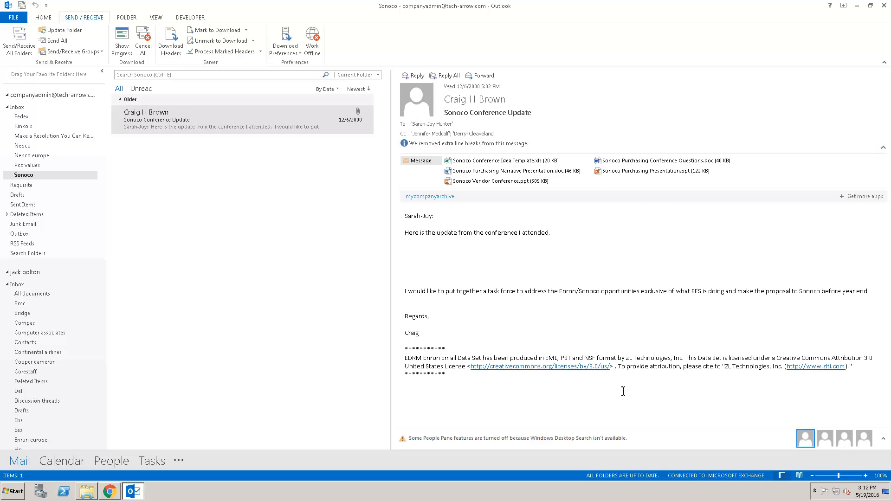
# Archive the Inbox message 'Please confirm your email' with the mycompanyarchive add-in and verify it shows archived.
pyautogui.click(22, 108)
pyautogui.click(242, 148)
pyautogui.click(436, 141)
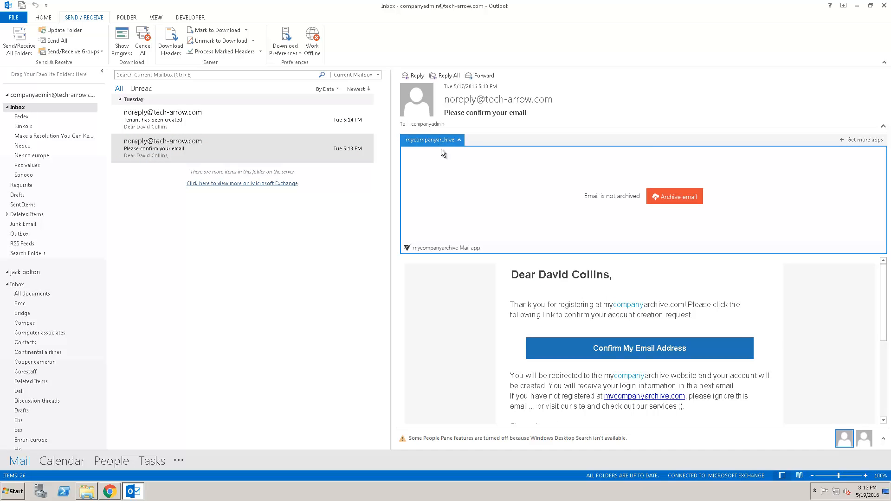
pyautogui.click(679, 201)
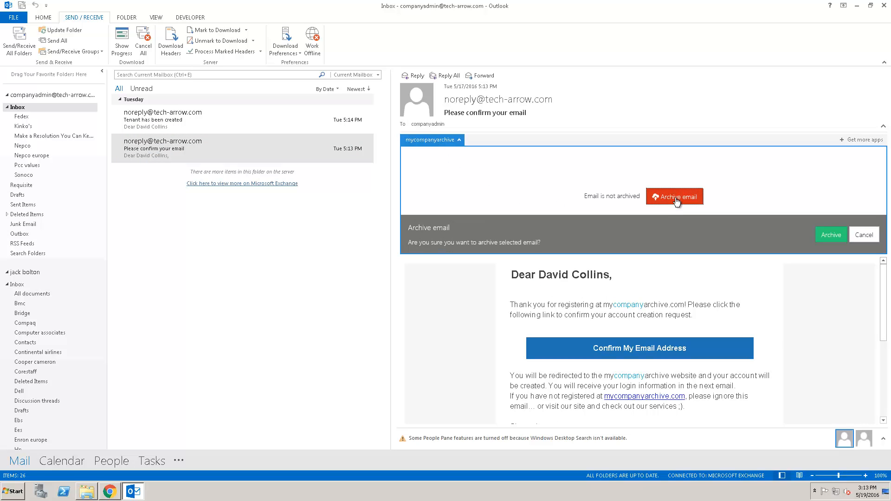
pyautogui.click(830, 239)
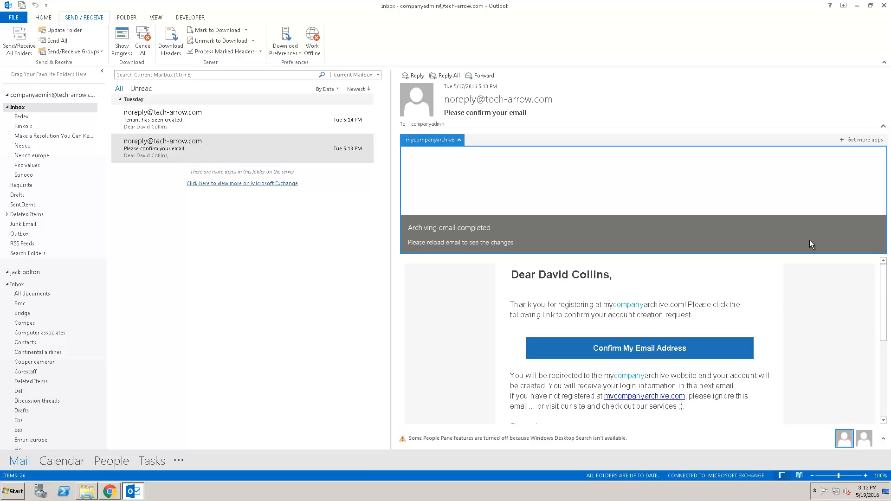
pyautogui.click(301, 126)
pyautogui.click(308, 151)
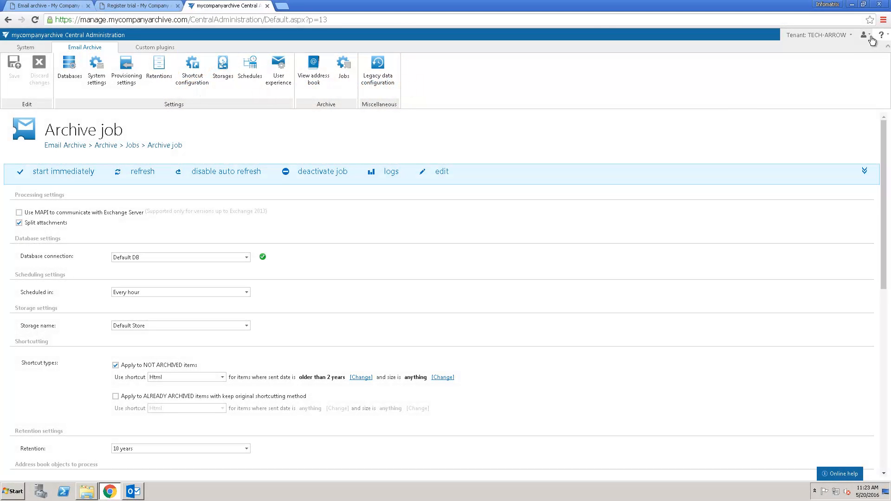
# Launch contentWEB from the user menu and log in with the admin account's password.
pyautogui.click(871, 38)
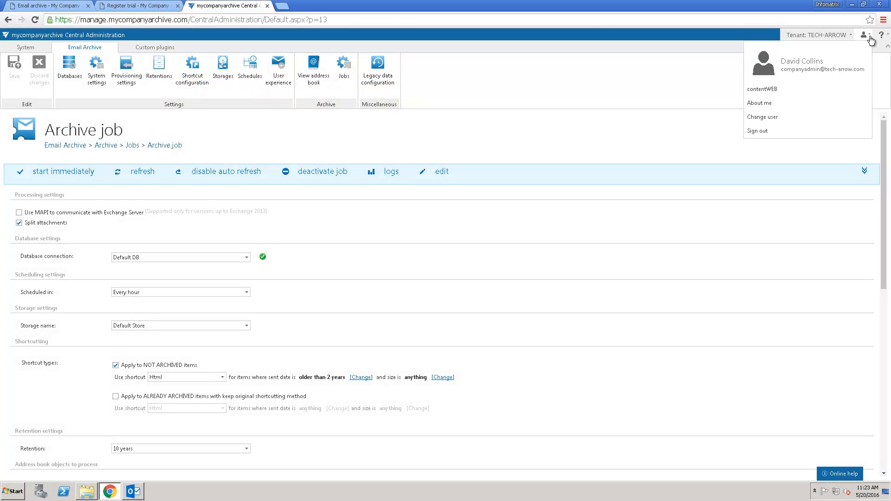
pyautogui.click(774, 90)
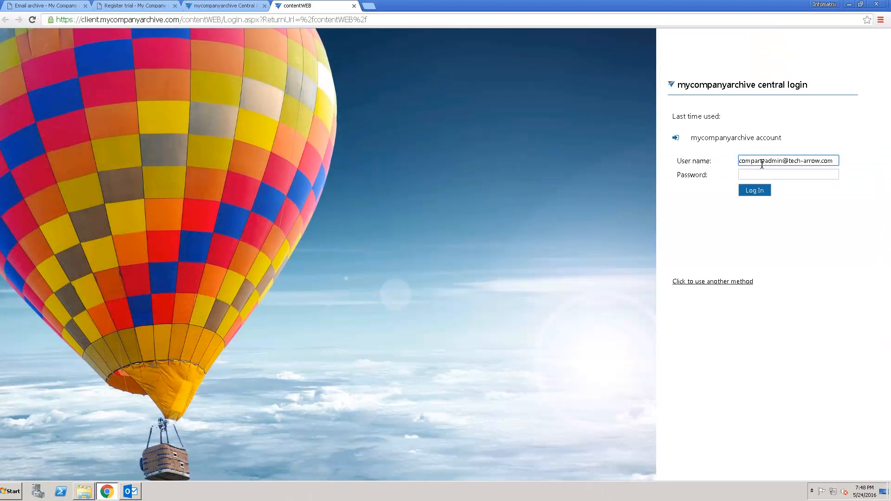
pyautogui.click(758, 175)
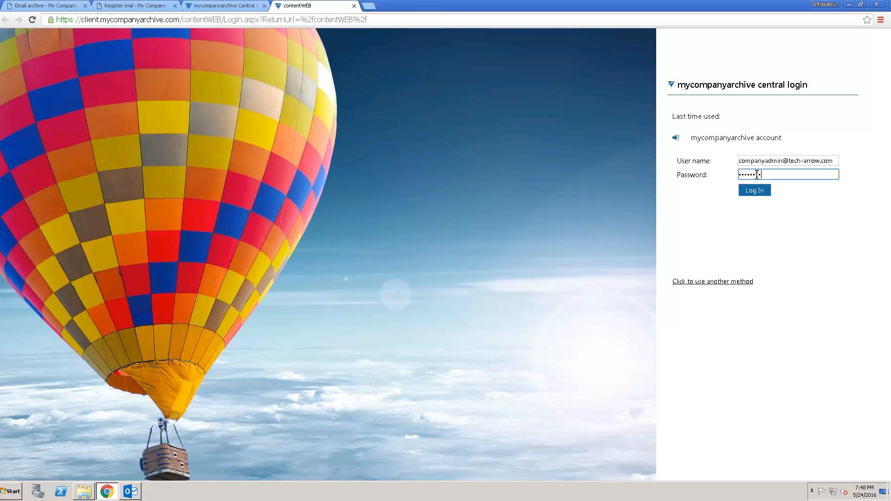
pyautogui.click(760, 192)
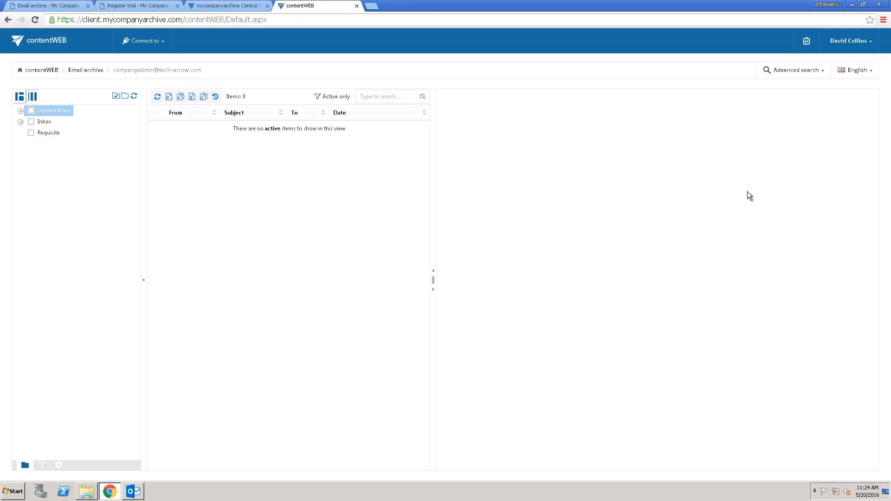
# Connect contentWEB to another user's mailbox from the Email Archive list.
pyautogui.click(163, 43)
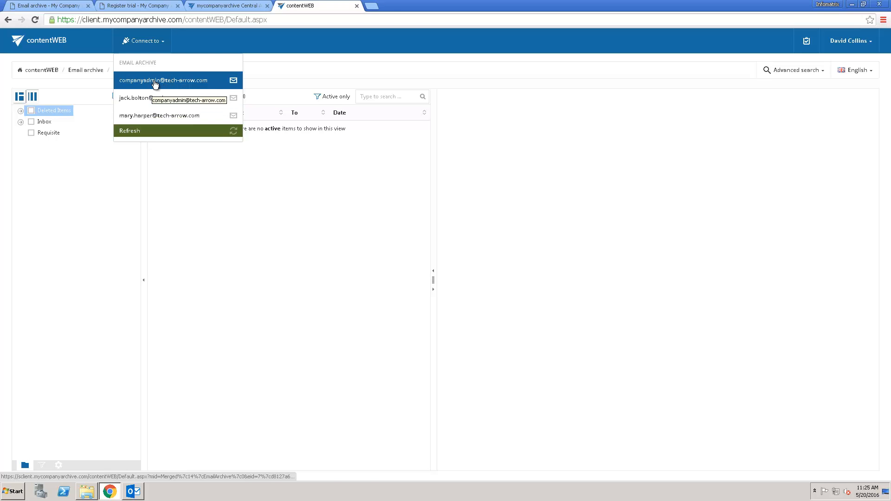
pyautogui.click(180, 97)
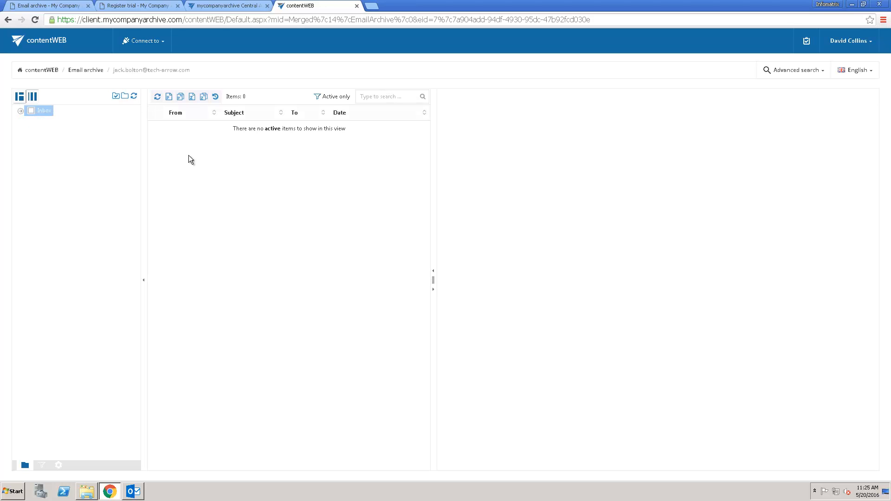
# Expand the archived Inbox and show its Deleted Items folder with 634 items.
pyautogui.click(20, 112)
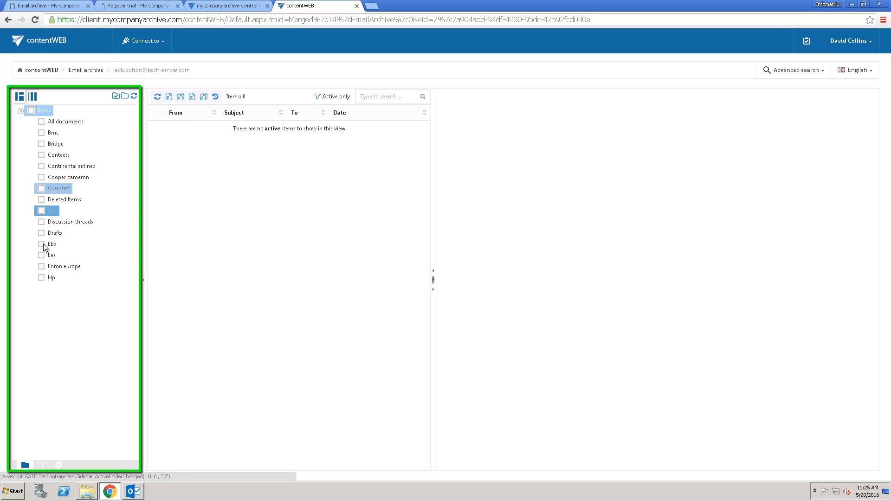
pyautogui.click(58, 202)
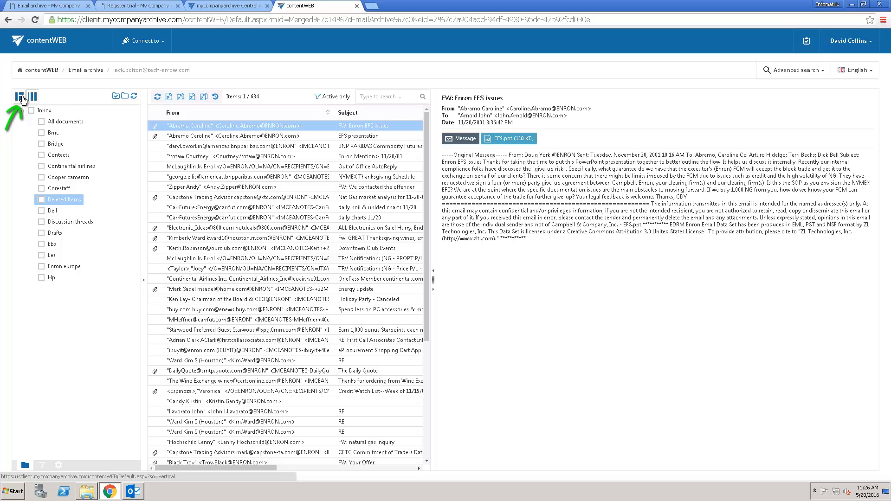
# Export 'FW: Enron EFS issues' as .msg, view it in Outlook, then open its EFS.ppt attachment.
pyautogui.click(456, 144)
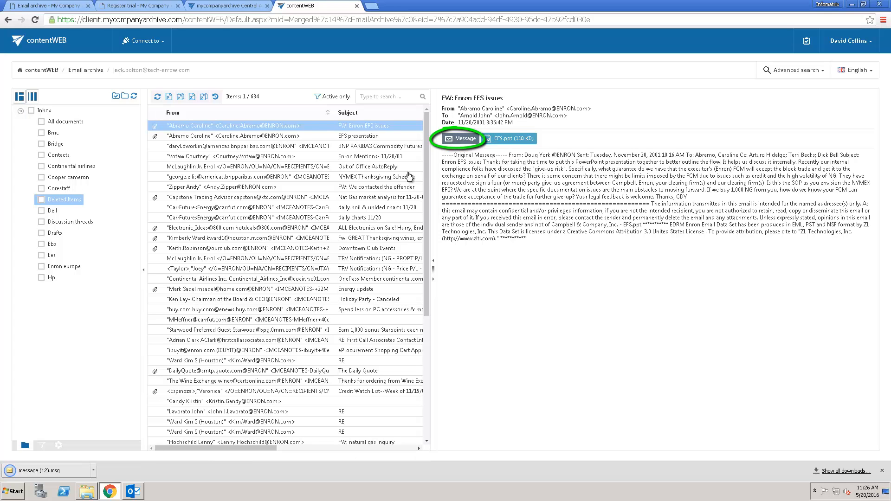
pyautogui.click(44, 472)
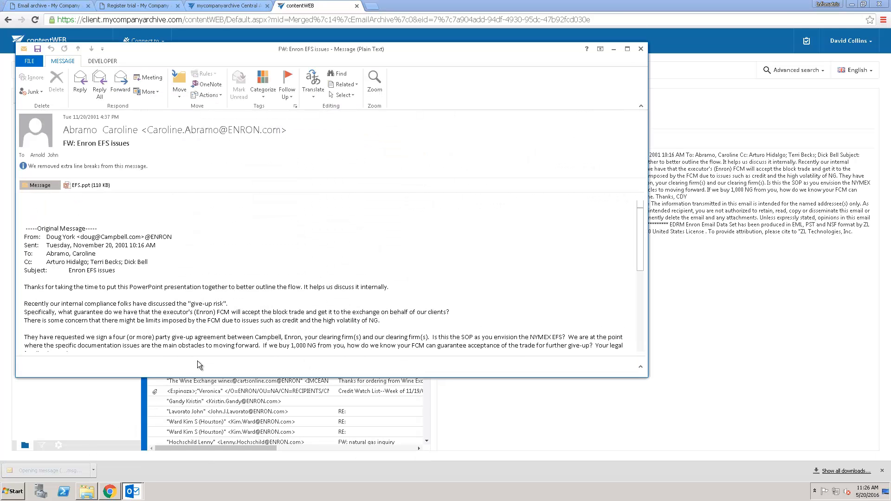
pyautogui.click(641, 48)
pyautogui.click(516, 141)
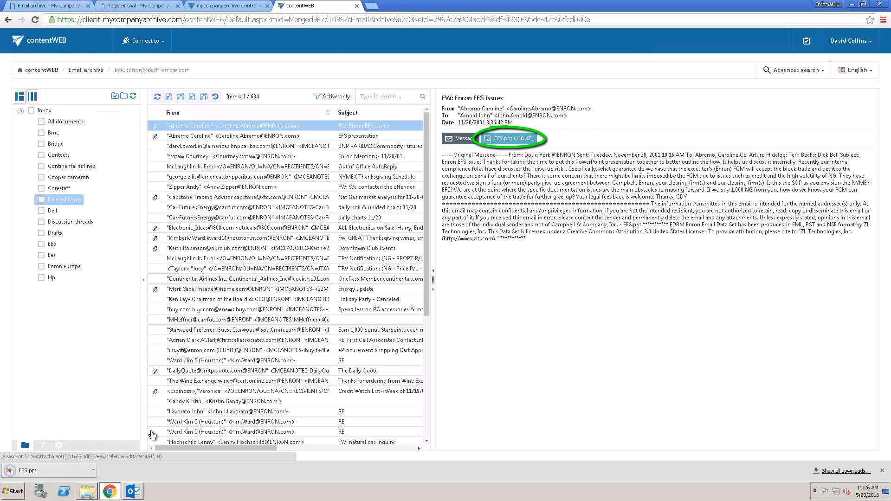
pyautogui.click(62, 471)
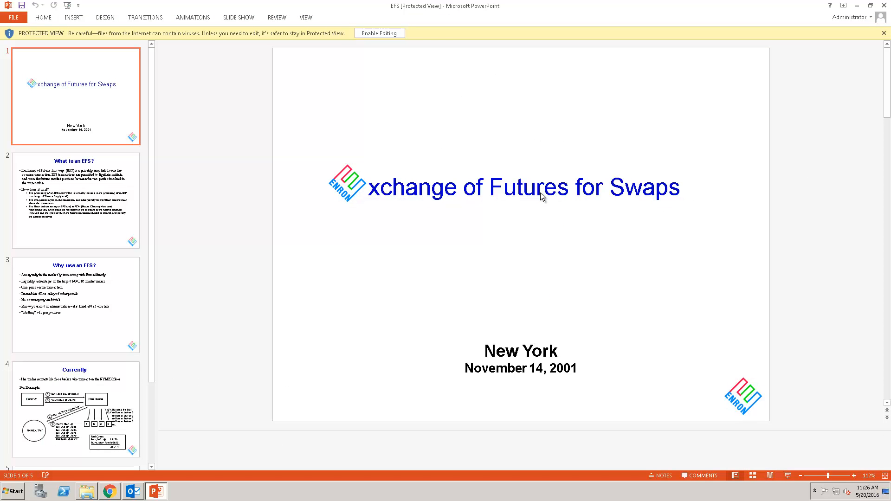
# Minimize PowerPoint after viewing the EFS slides to return to the 634-item Deleted Items list.
pyautogui.click(158, 493)
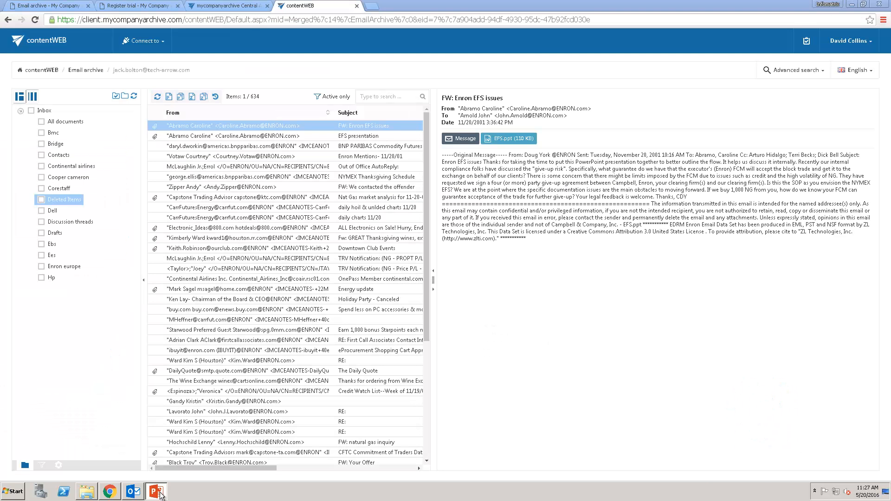
pyautogui.keyDown('ctrl'); pyautogui.click(181, 147); pyautogui.keyUp('ctrl')
pyautogui.keyDown('ctrl'); pyautogui.click(182, 167); pyautogui.keyUp('ctrl')
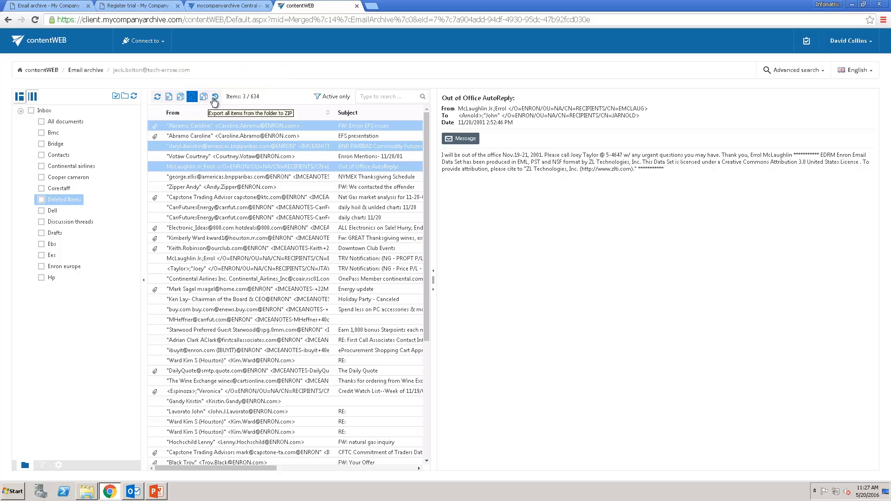
pyautogui.click(42, 199)
pyautogui.click(46, 188)
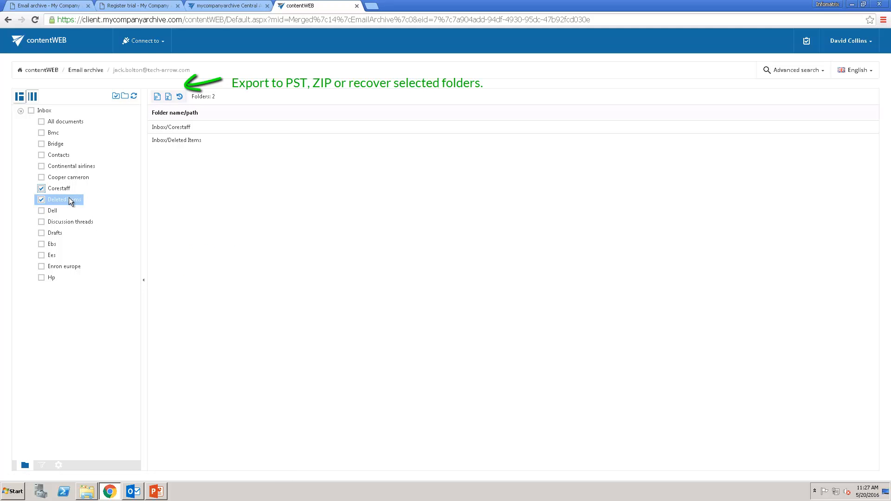
pyautogui.click(42, 200)
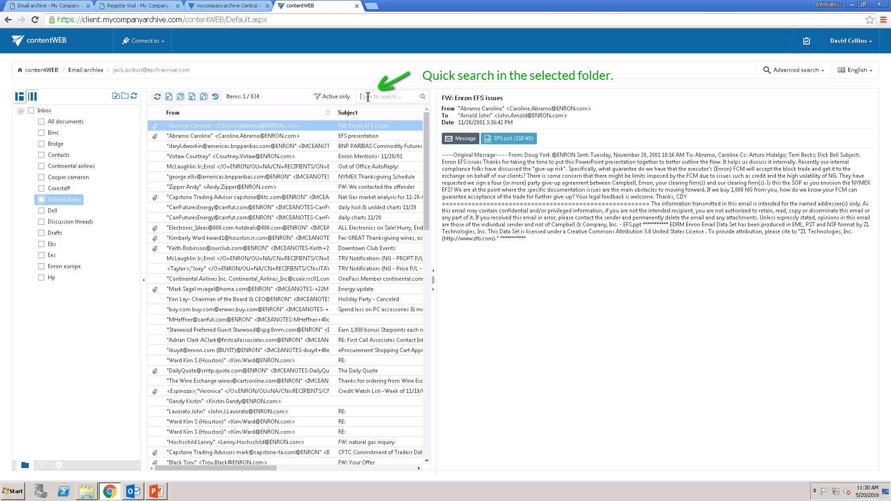
# Quick-search Deleted Items for 'energy update', narrowing the list to one message.
pyautogui.write('energy')
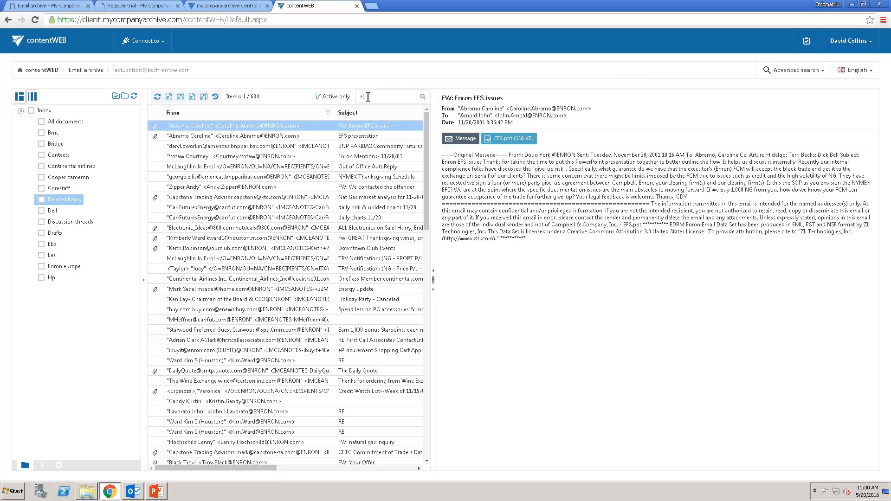
pyautogui.write(' update')
pyautogui.press('Return')
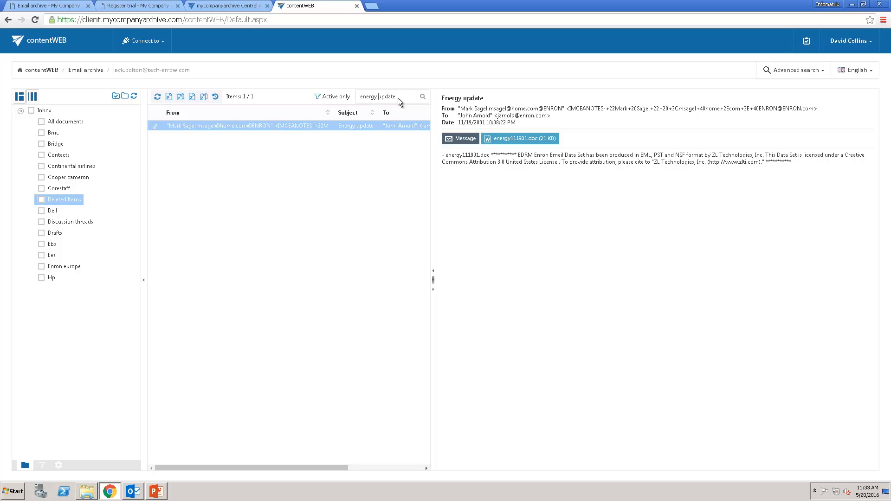
pyautogui.click(783, 71)
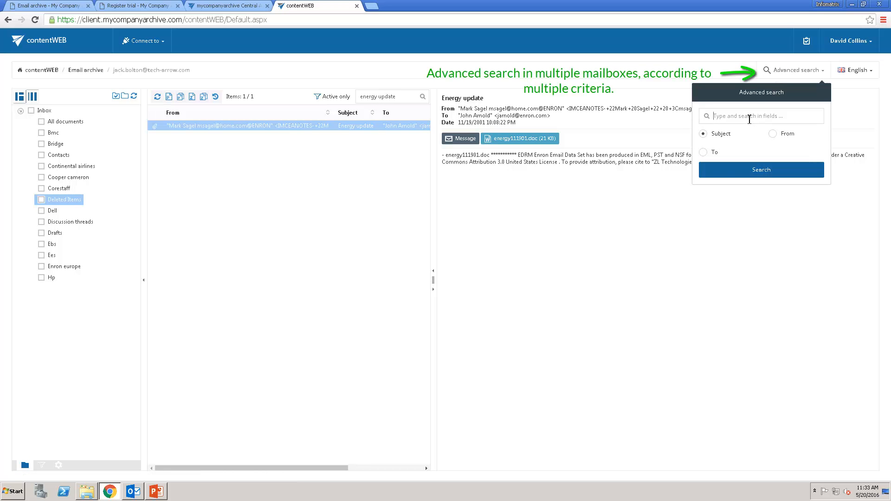
# Run an advanced search matching the typed person's name as sender, returning 46 messages.
pyautogui.write('jeff youngflesh')
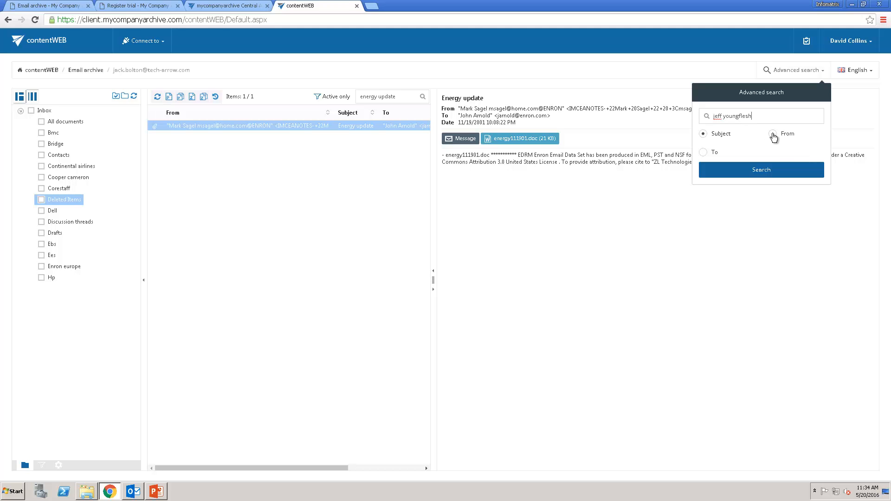
pyautogui.click(773, 134)
pyautogui.click(778, 171)
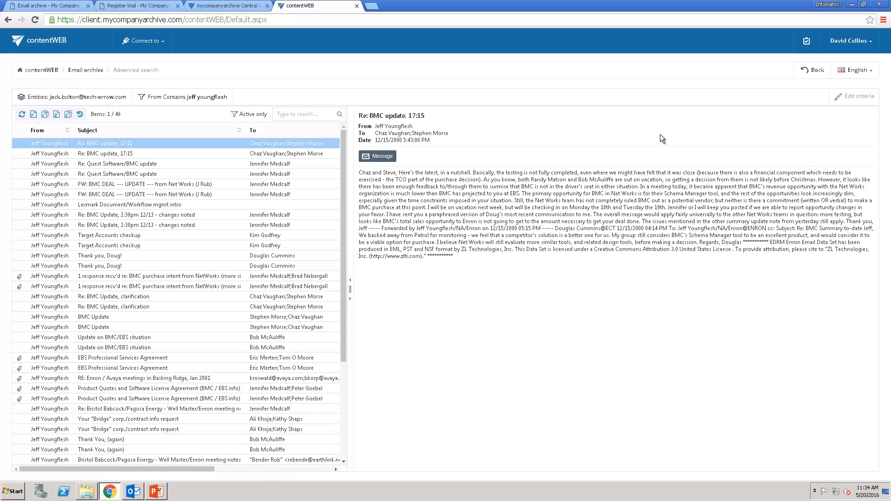
# Search all three mailboxes for subject 'product quote' and view the second of two results.
pyautogui.click(848, 97)
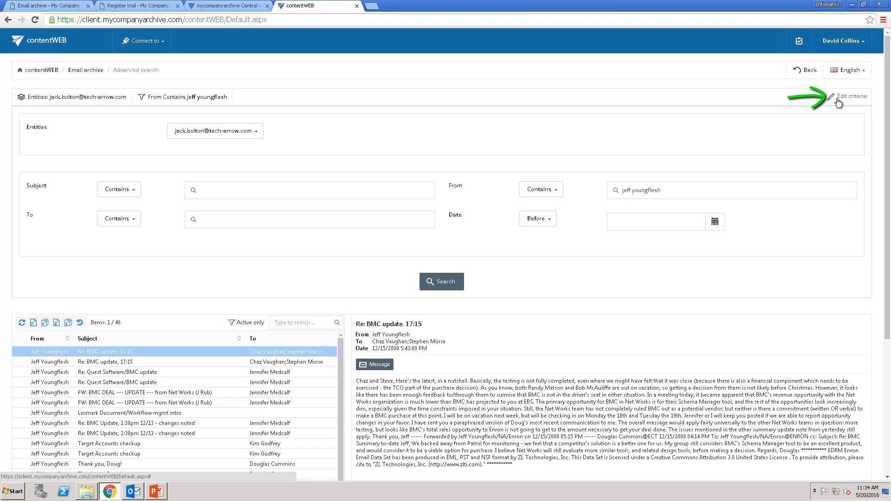
pyautogui.click(255, 131)
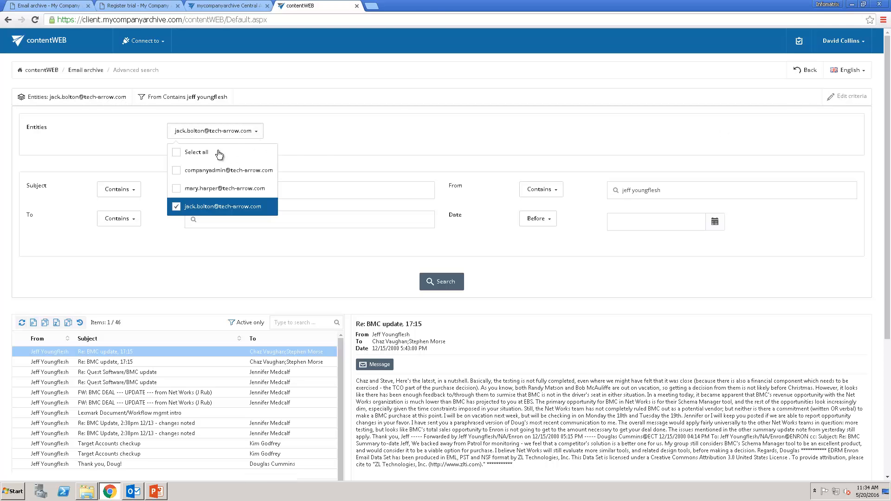
pyautogui.click(181, 154)
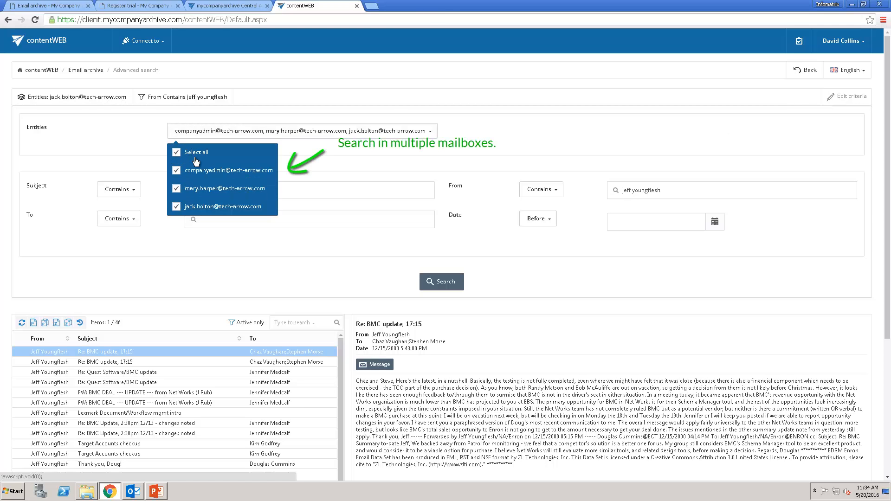
pyautogui.click(291, 190)
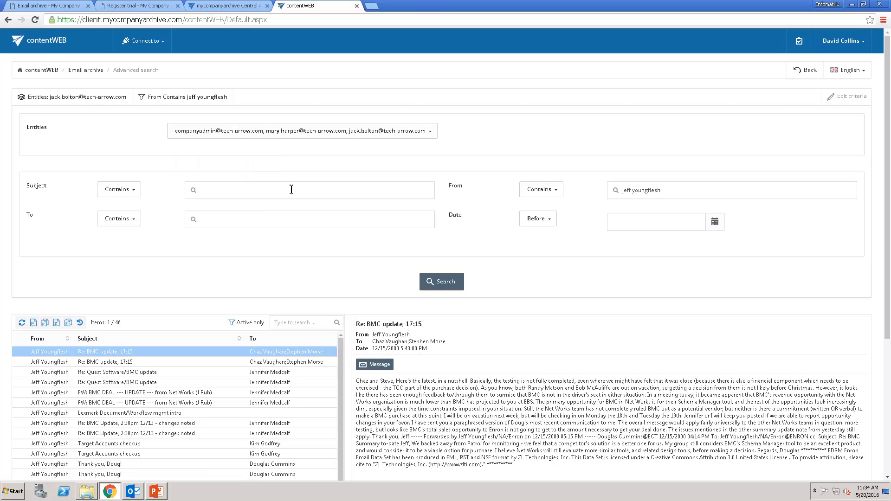
pyautogui.write('product quote')
pyautogui.click(436, 286)
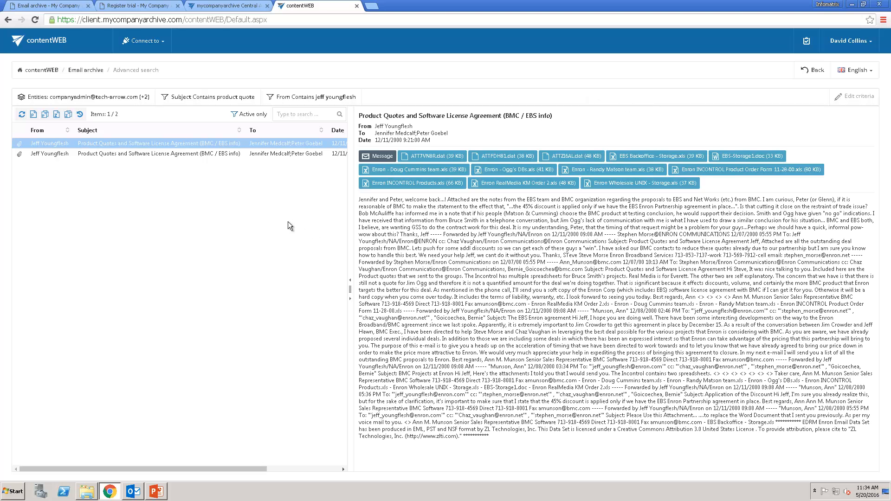
pyautogui.click(165, 155)
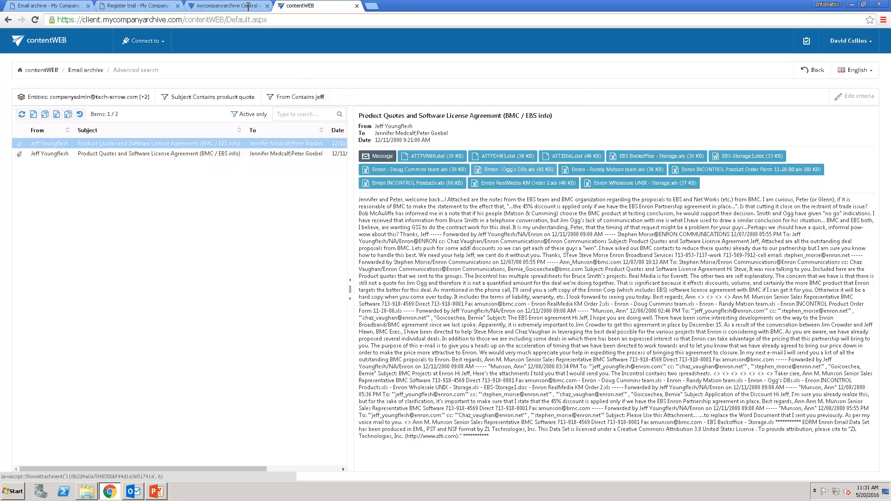
pyautogui.click(245, 7)
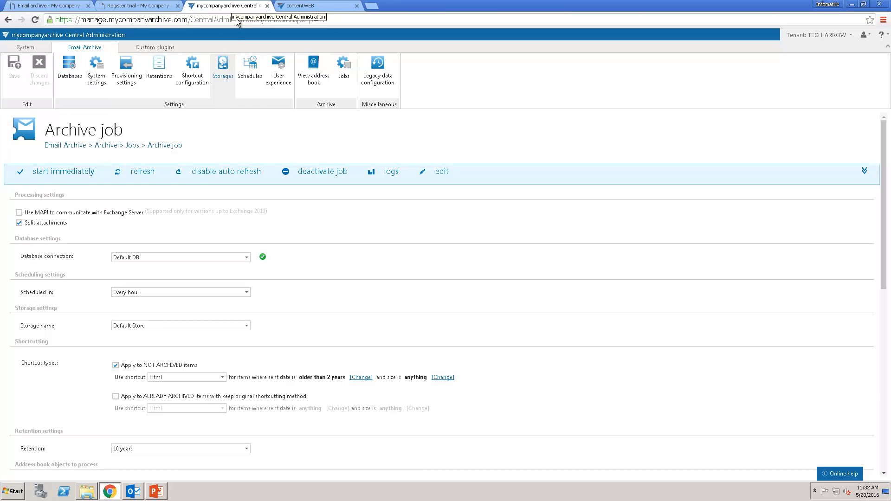
# View the address book and inspect contentWEB access options for the accounting group and a mailbox.
pyautogui.click(312, 80)
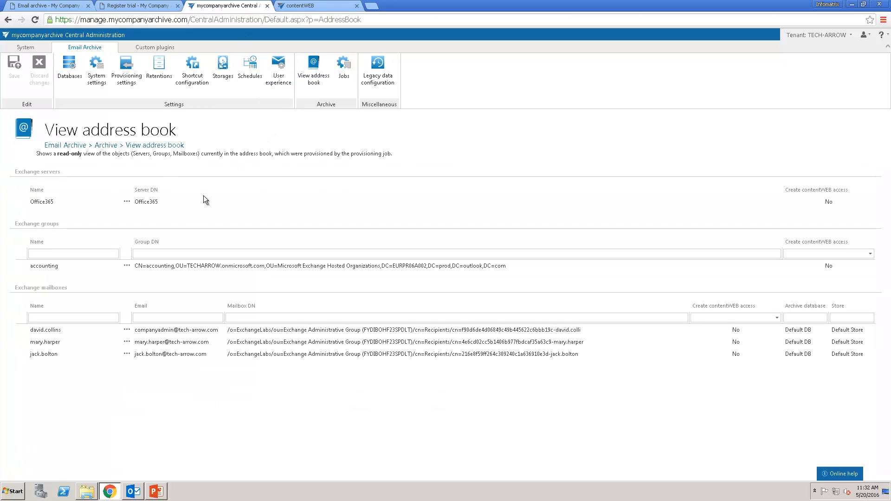
pyautogui.click(127, 266)
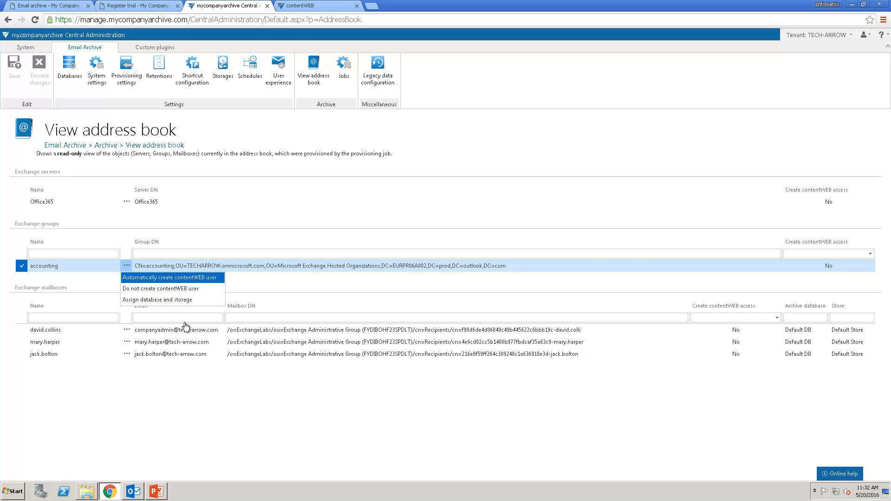
pyautogui.click(165, 383)
pyautogui.click(128, 344)
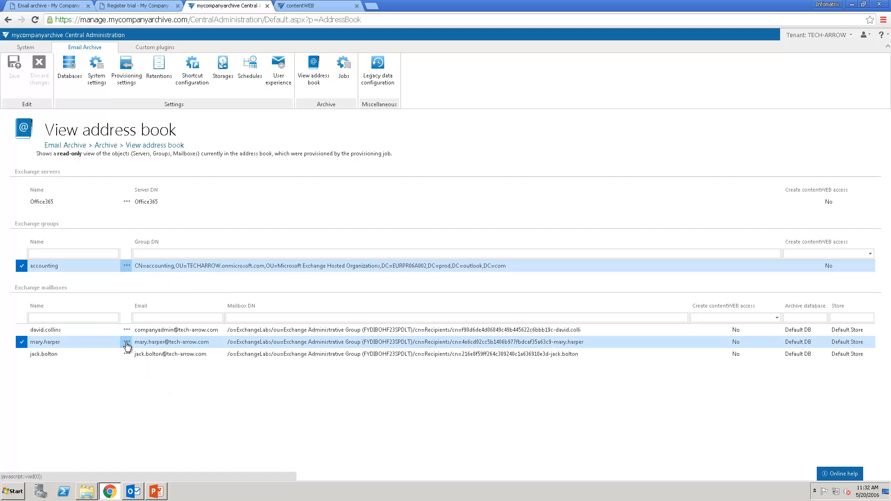
pyautogui.click(127, 345)
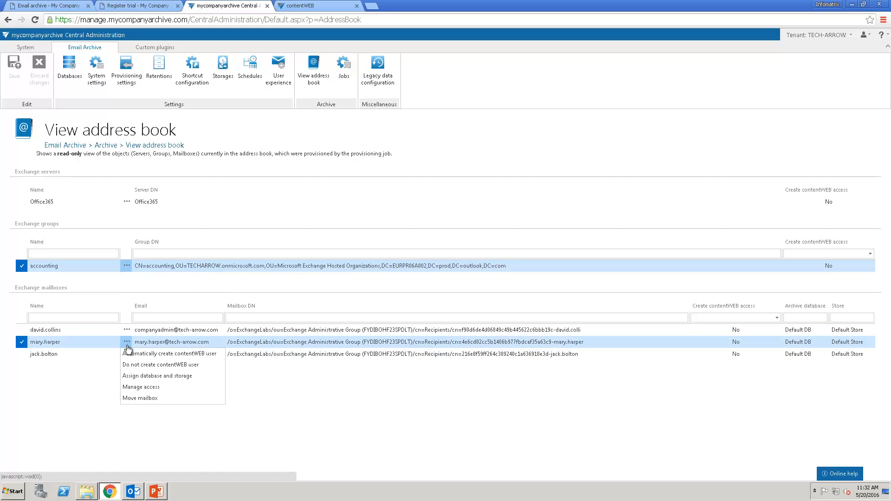
pyautogui.click(109, 363)
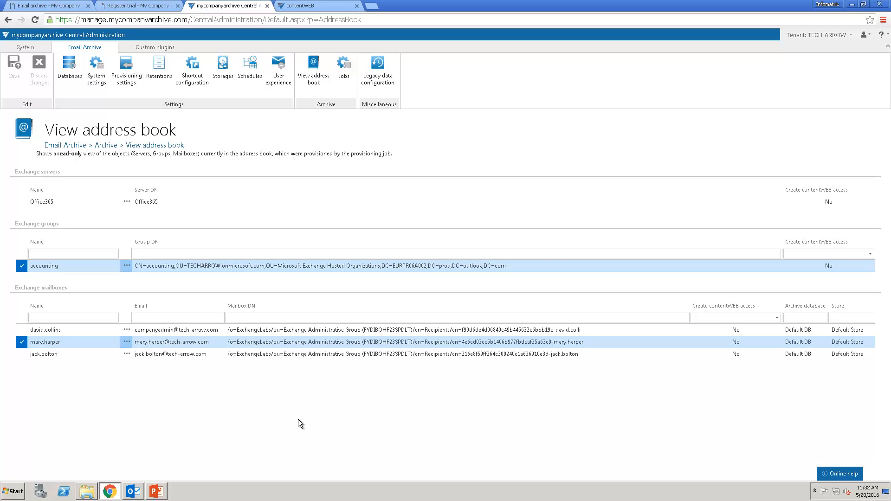